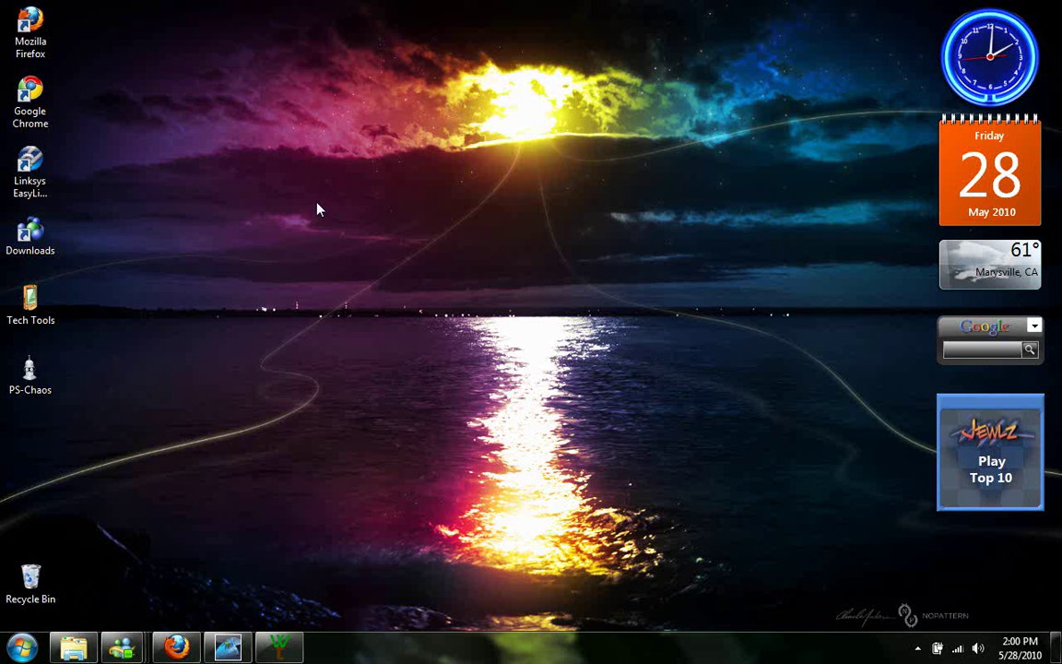
- Restore the WillowTree# window from the taskbar, showing its v2.0.0 Beta10r13 Main Page
{"action": "left_click", "coordinate": [280, 648]}
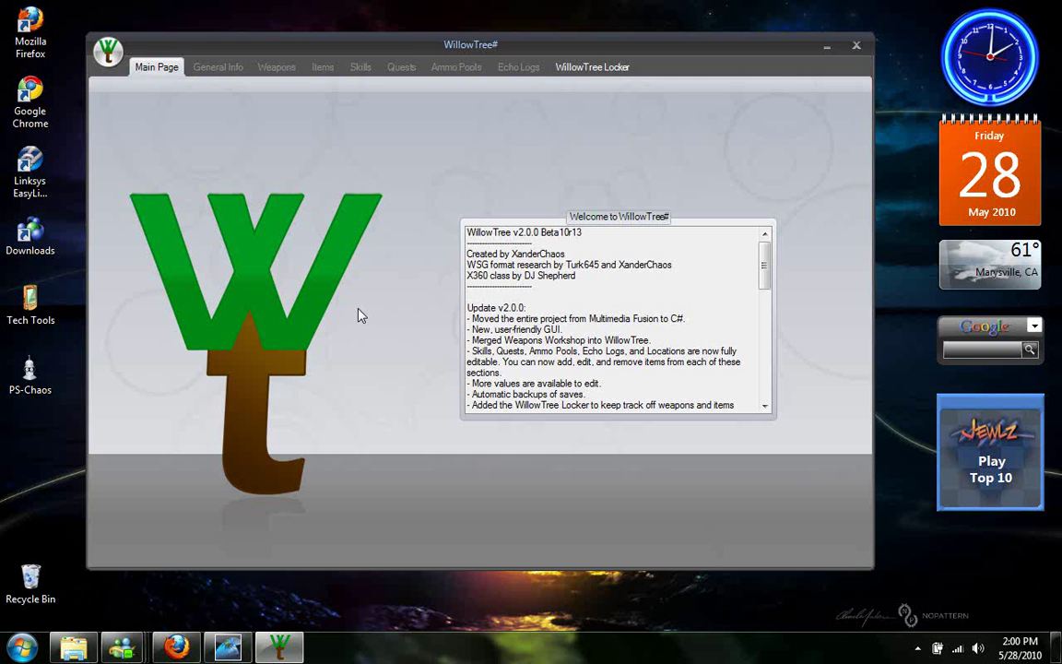
- Open the SAVE0001.SAV save from the BLUS30386 folder in WillowTree#
{"action": "left_click", "coordinate": [108, 56]}
{"action": "left_click", "coordinate": [113, 87]}
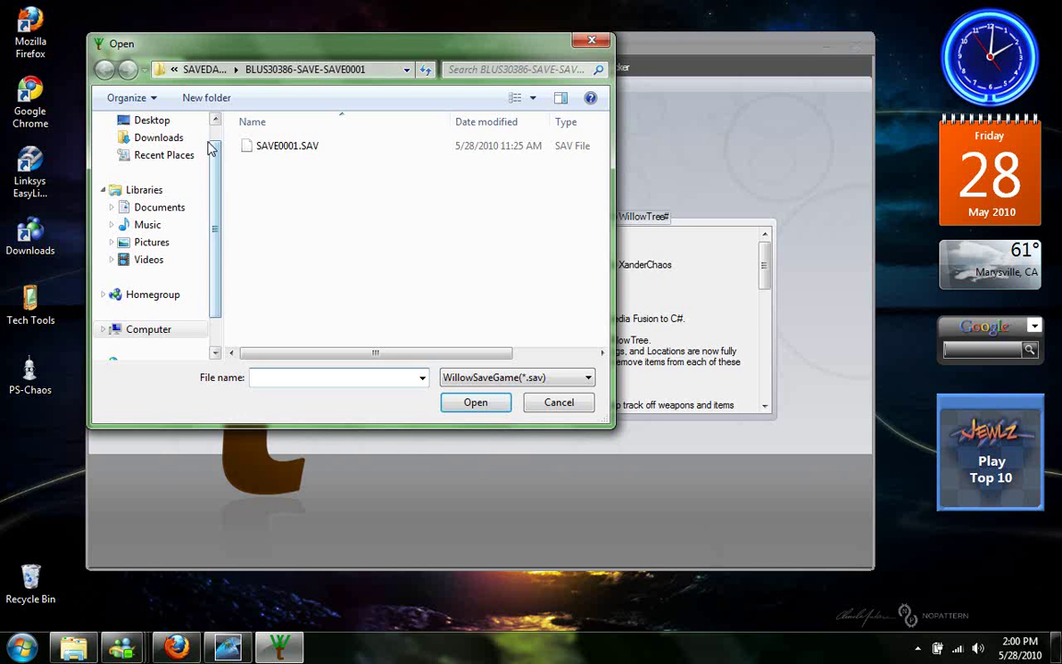
{"action": "double_click", "coordinate": [274, 147]}
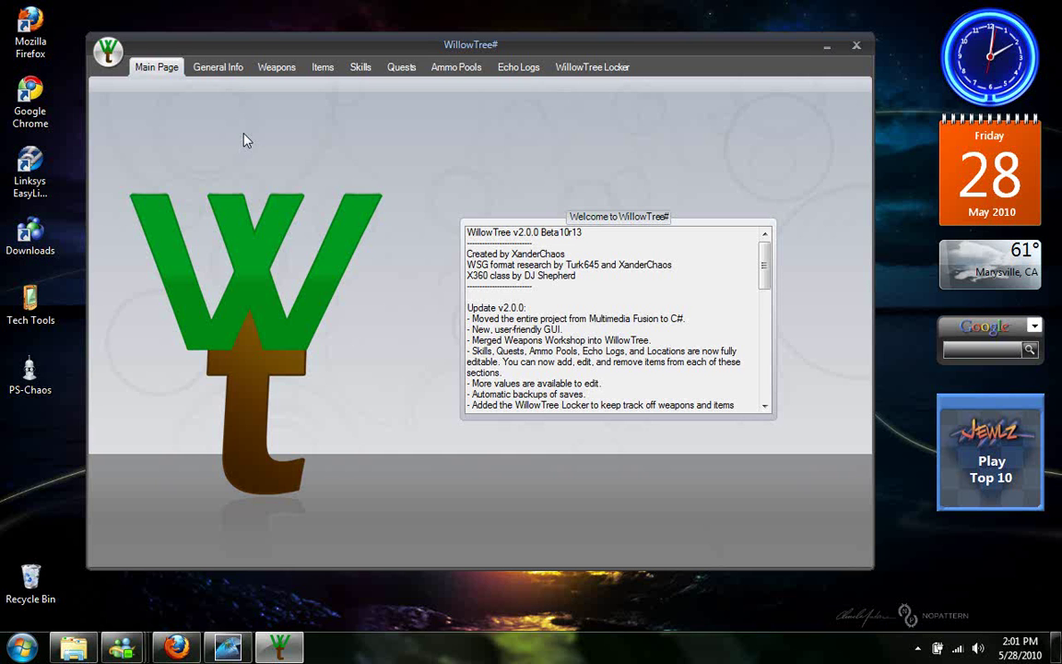
- On General Info, set the Siren's level to 70, giving 5985087 Experience
{"action": "left_click", "coordinate": [228, 68]}
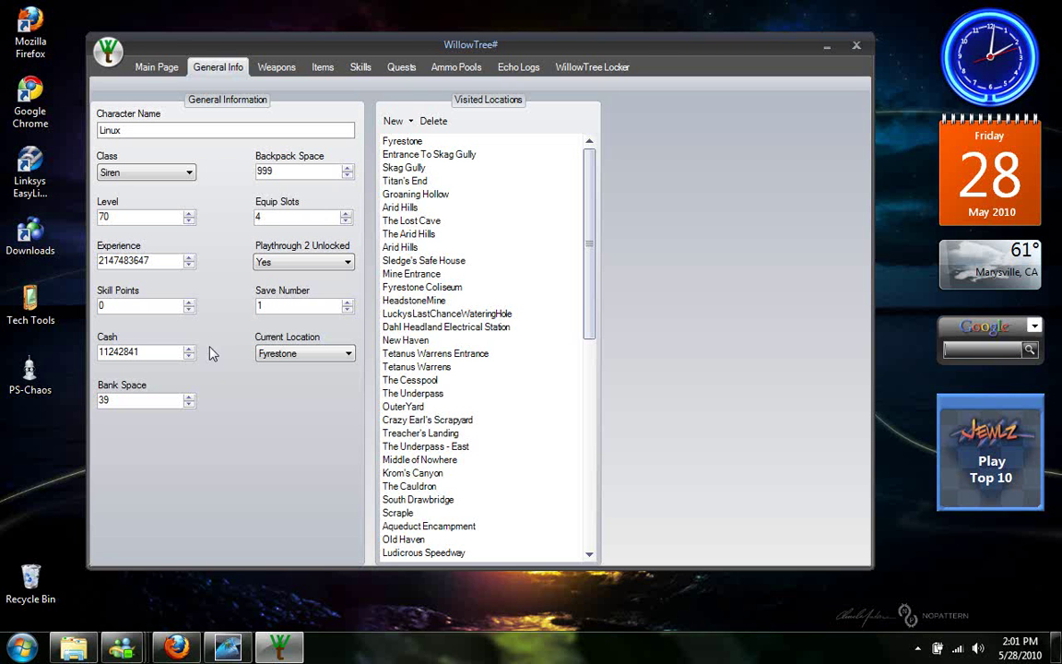
{"action": "left_click", "coordinate": [189, 221]}
{"action": "left_click", "coordinate": [188, 222]}
{"action": "left_click", "coordinate": [188, 221]}
{"action": "left_click", "coordinate": [188, 213]}
{"action": "left_click", "coordinate": [188, 221]}
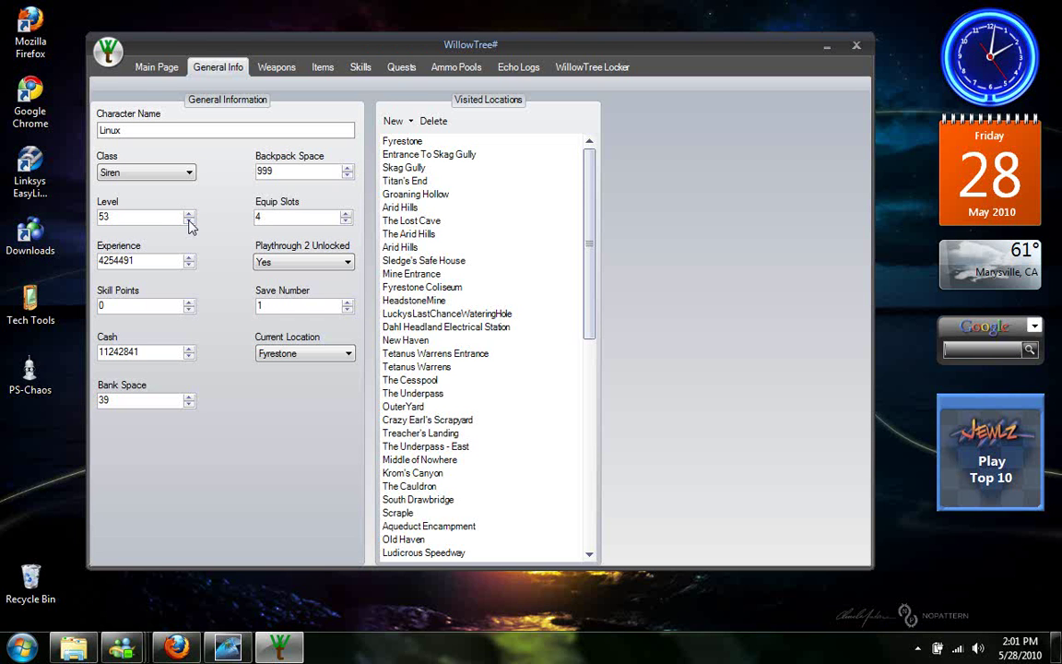
{"action": "left_click", "coordinate": [188, 213]}
{"action": "left_click", "coordinate": [188, 213]}
{"action": "left_click", "coordinate": [188, 213]}
{"action": "left_click", "coordinate": [189, 213]}
{"action": "left_click", "coordinate": [188, 213]}
{"action": "left_click", "coordinate": [189, 213]}
{"action": "left_click", "coordinate": [189, 214]}
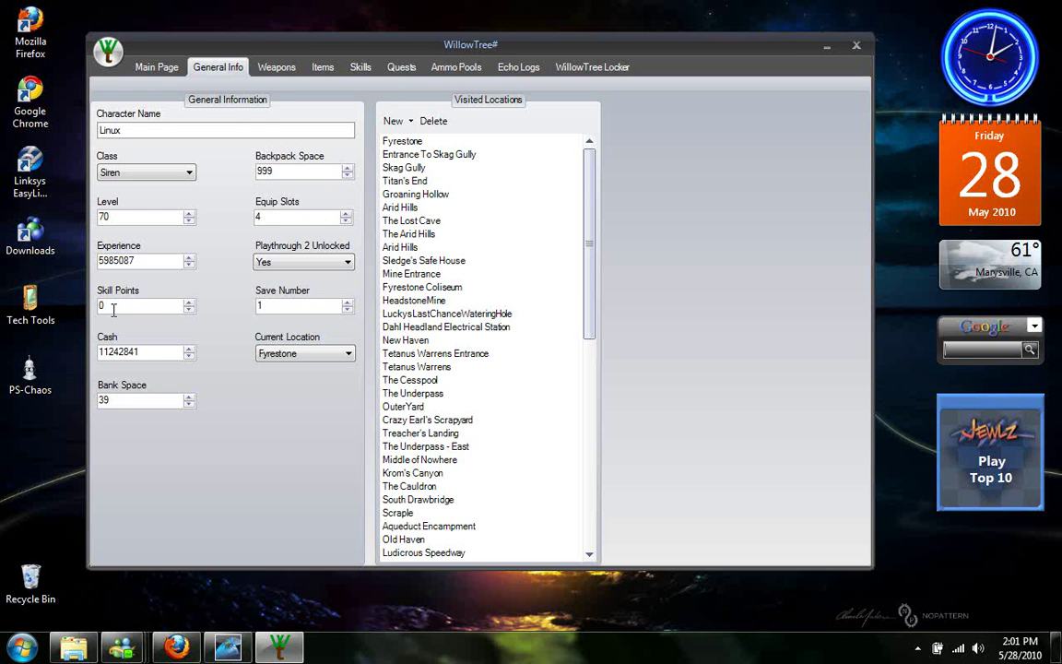
- Change the character's current location from Fyrestone to Secret Entrance
{"action": "double_click", "coordinate": [111, 306]}
{"action": "left_click", "coordinate": [268, 353]}
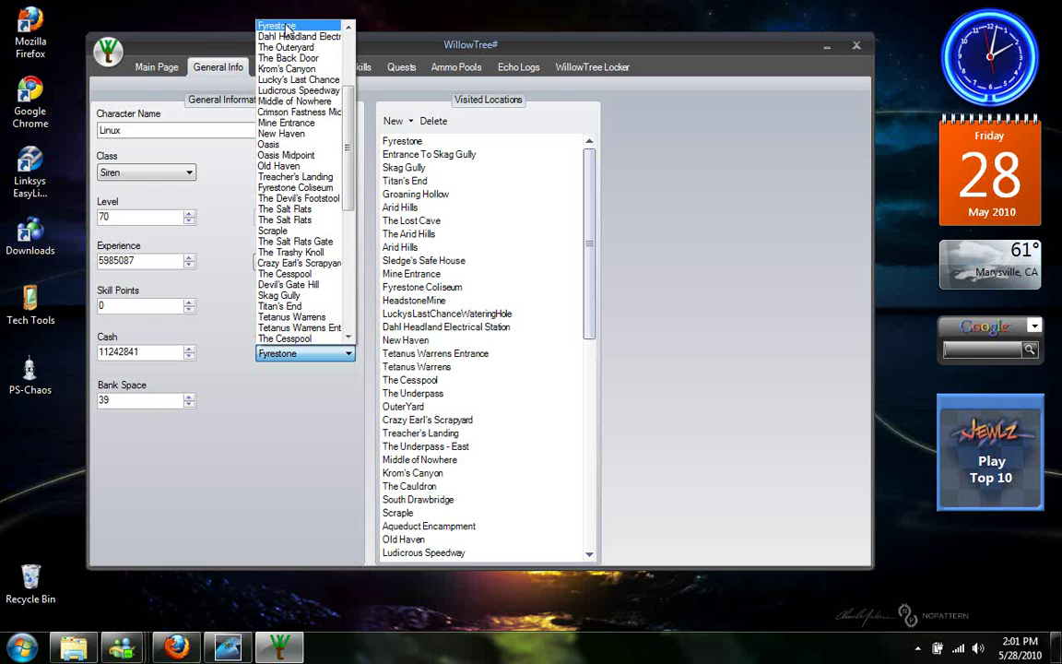
{"action": "left_click", "coordinate": [297, 231]}
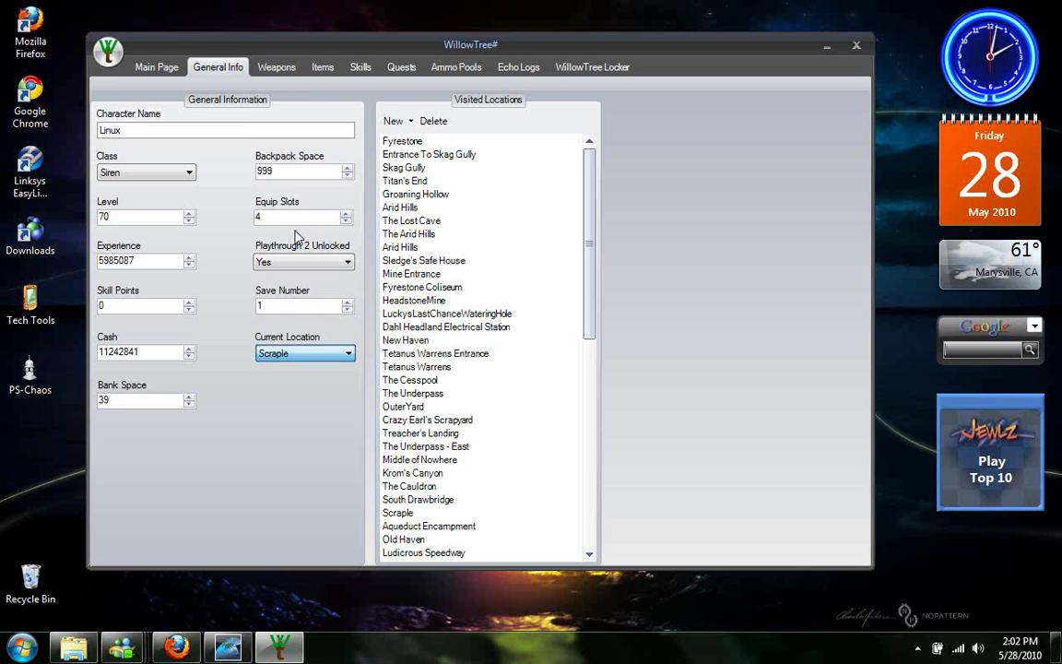
{"action": "left_click_drag", "start_coordinate": [274, 358], "coordinate": [255, 294]}
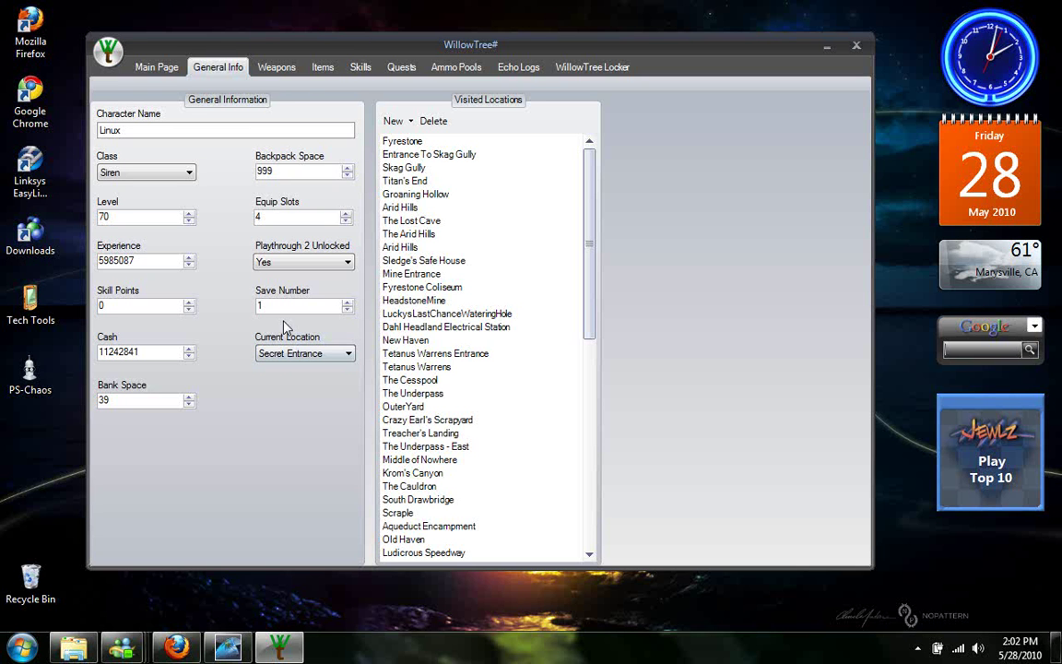
- Open the Shredder Shredder's item grade part for manual editing, then bring up Firefox's modding search
{"action": "left_click", "coordinate": [274, 67]}
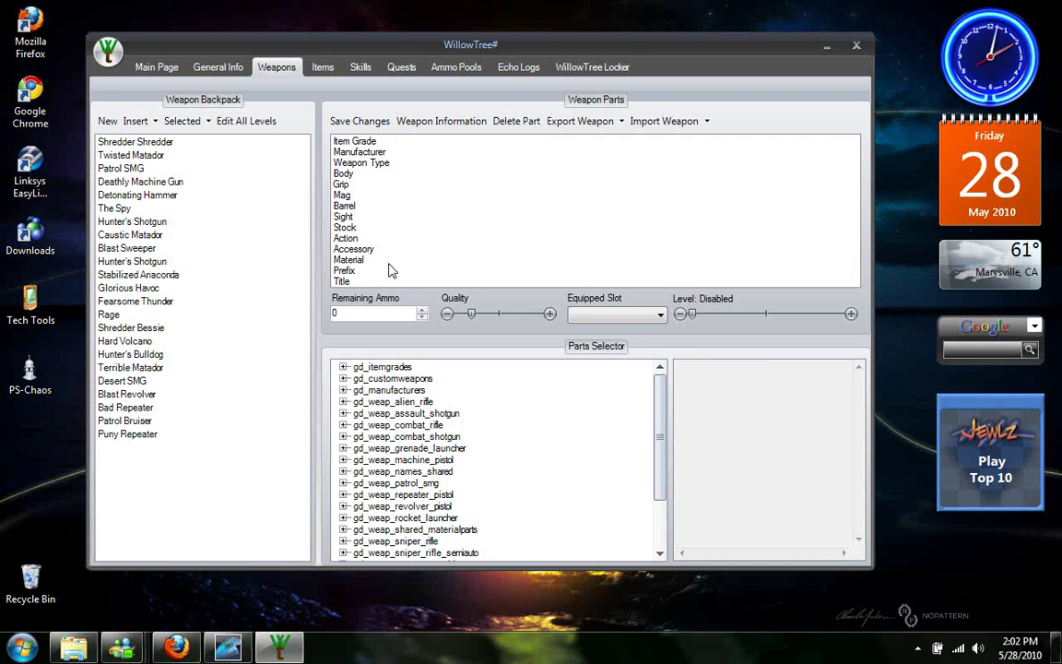
{"action": "left_click", "coordinate": [152, 144]}
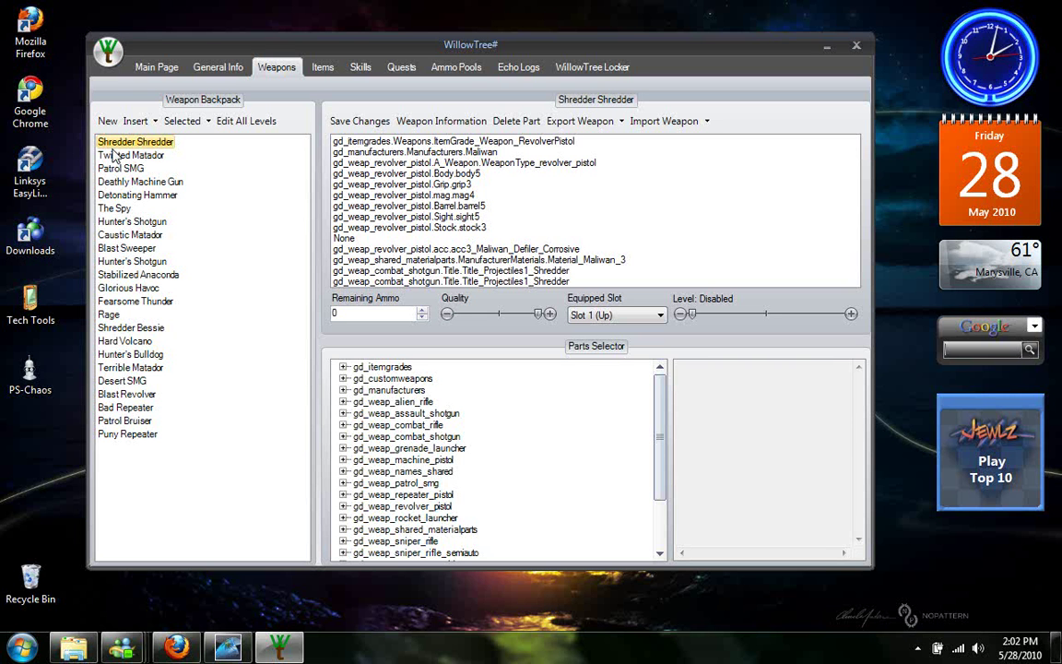
{"action": "double_click", "coordinate": [412, 144]}
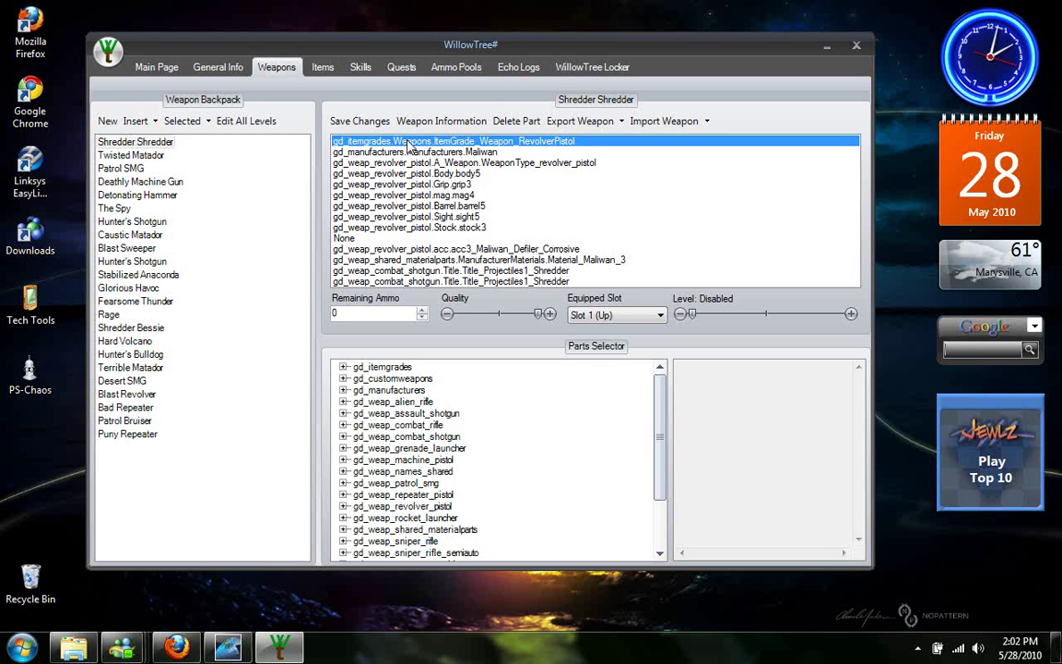
{"action": "left_click_drag", "start_coordinate": [155, 22], "coordinate": [284, 19]}
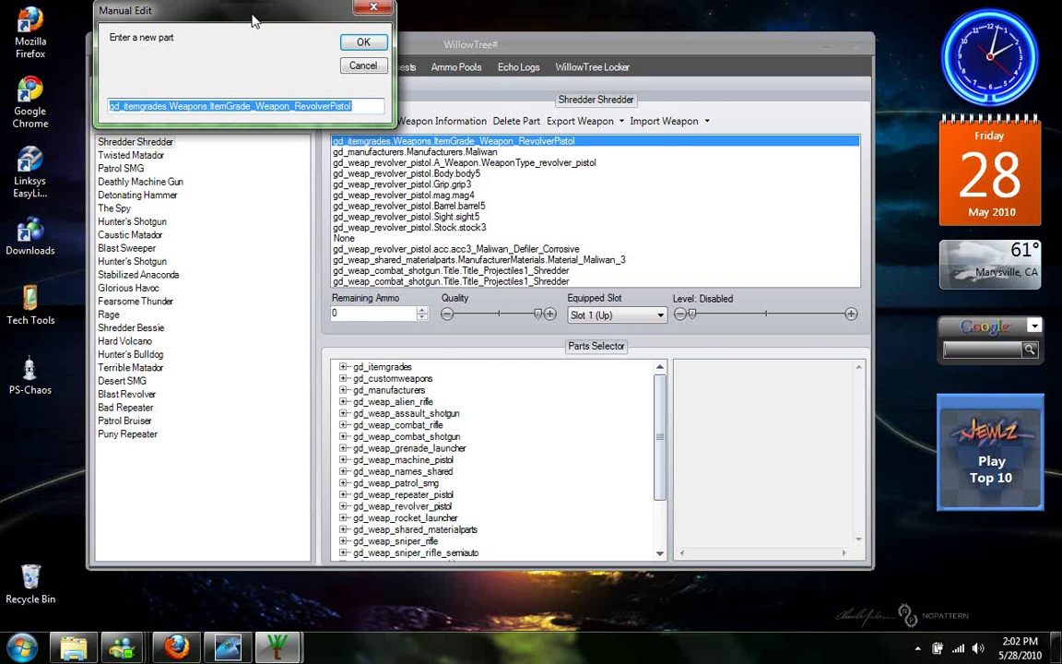
{"action": "left_click", "coordinate": [175, 647]}
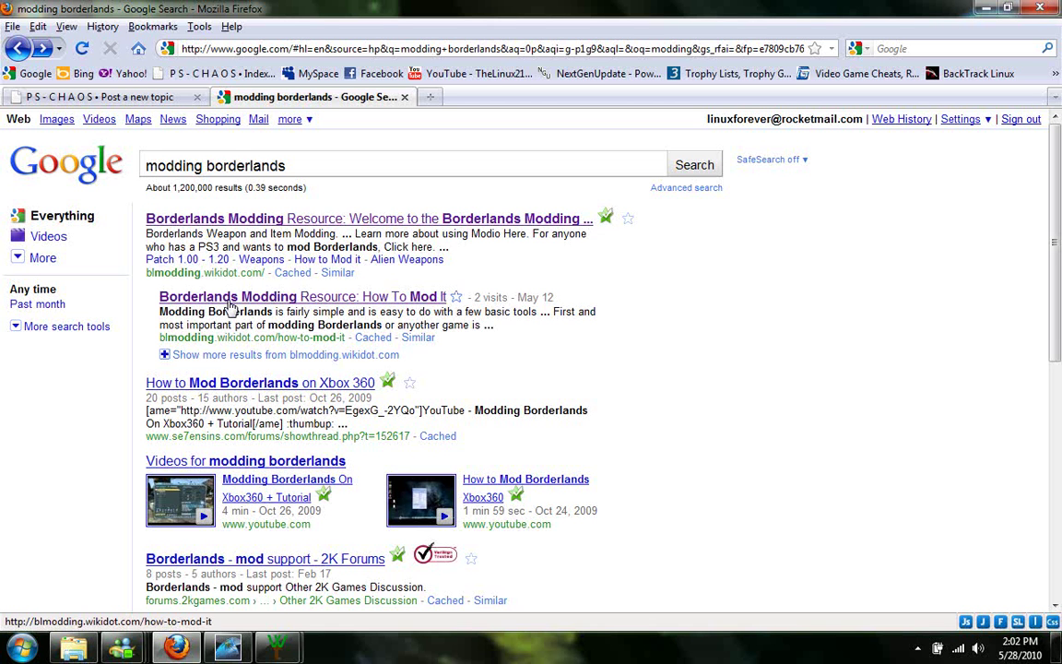
- Go to the Borderlands Modding Resource 'Hall of Fame - Patch 1.30' page and find the AR590 Shredder Shredder
{"action": "left_click", "coordinate": [219, 221]}
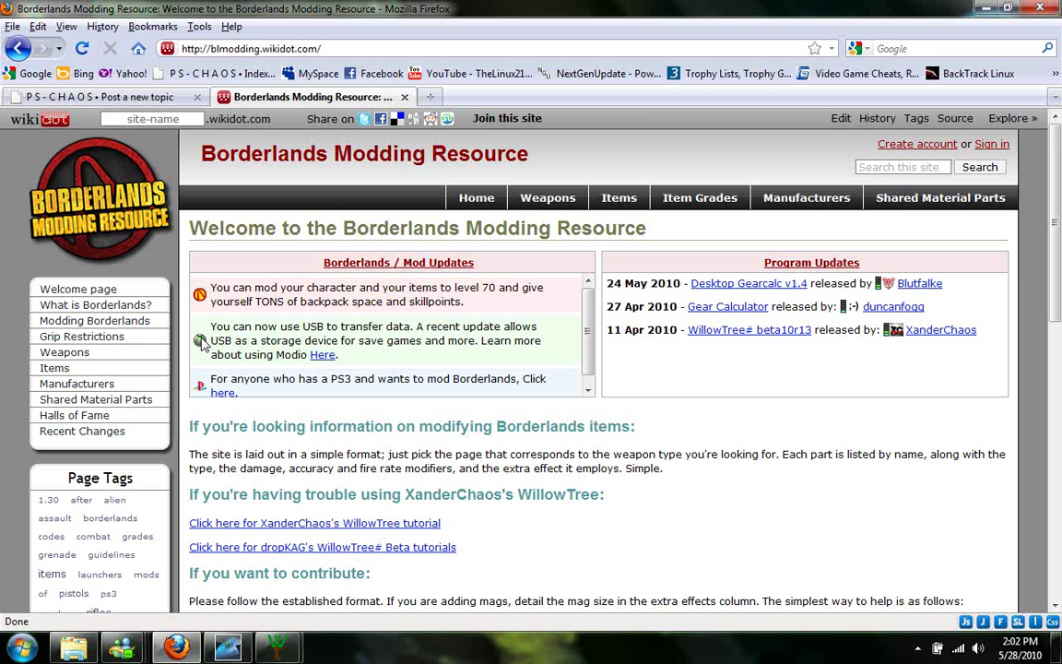
{"action": "left_click", "coordinate": [72, 419]}
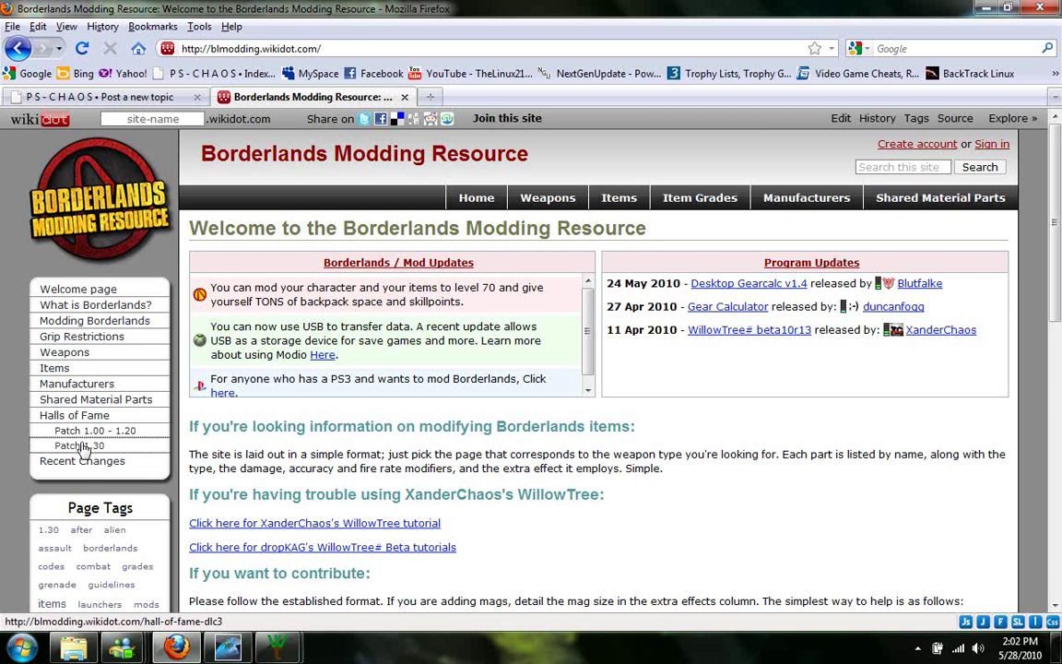
{"action": "left_click", "coordinate": [83, 448]}
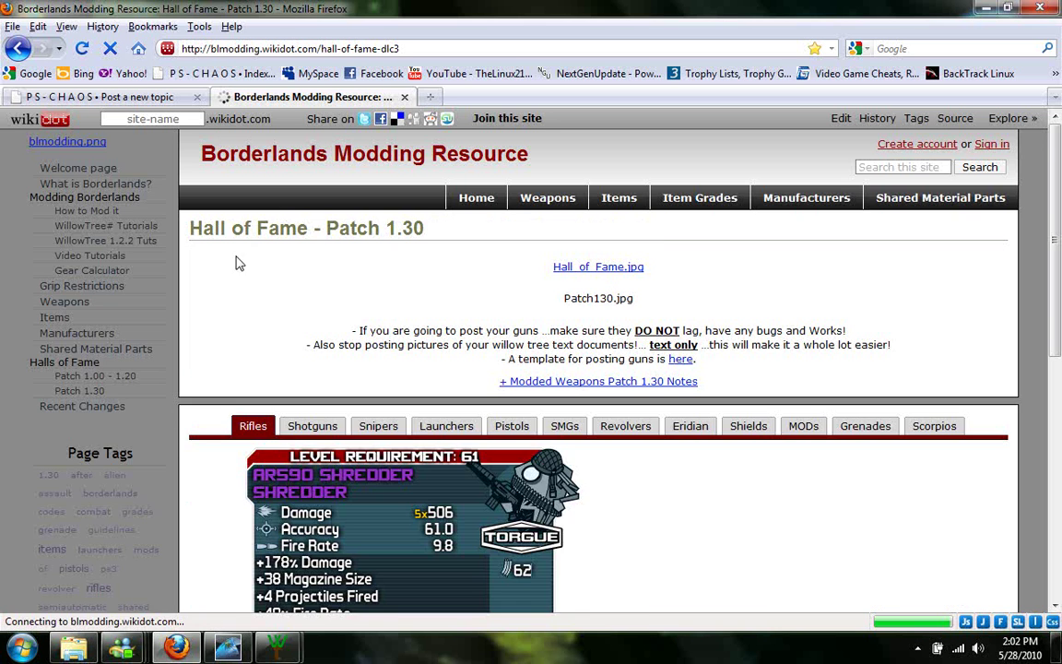
{"action": "scroll", "coordinate": [286, 290], "scroll_direction": "down", "scroll_amount": 10}
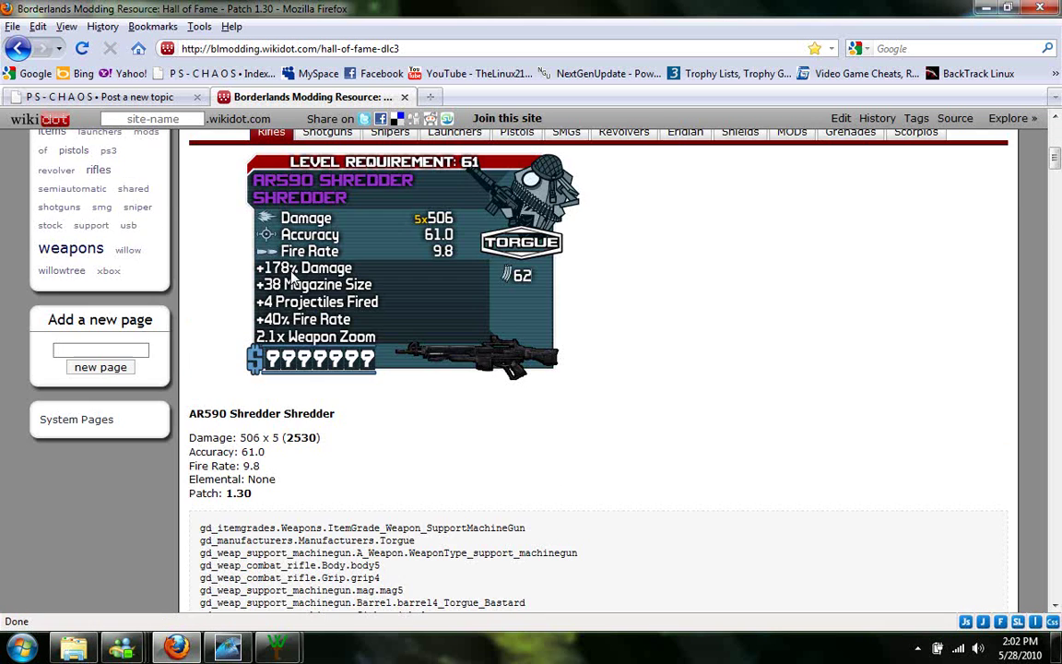
{"action": "scroll", "coordinate": [354, 268], "scroll_direction": "down", "scroll_amount": 4}
{"action": "scroll", "coordinate": [354, 268], "scroll_direction": "up", "scroll_amount": 4}
{"action": "scroll", "coordinate": [299, 480], "scroll_direction": "down", "scroll_amount": 4}
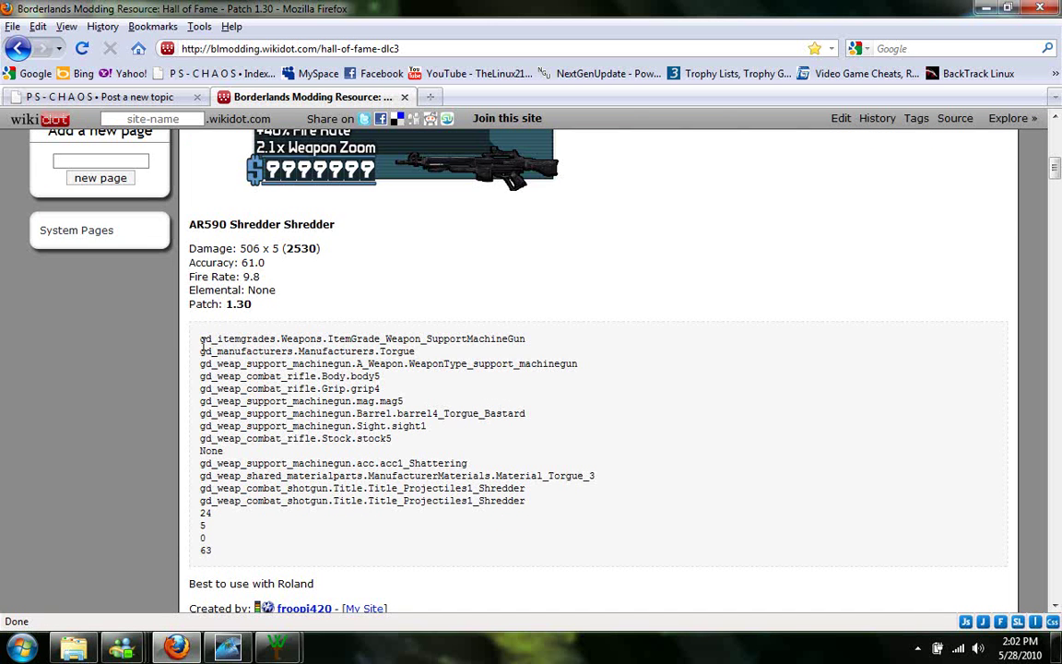
- Copy the Shredder Shredder's SupportMachineGun item grade code line
{"action": "left_click_drag", "start_coordinate": [201, 340], "coordinate": [550, 343]}
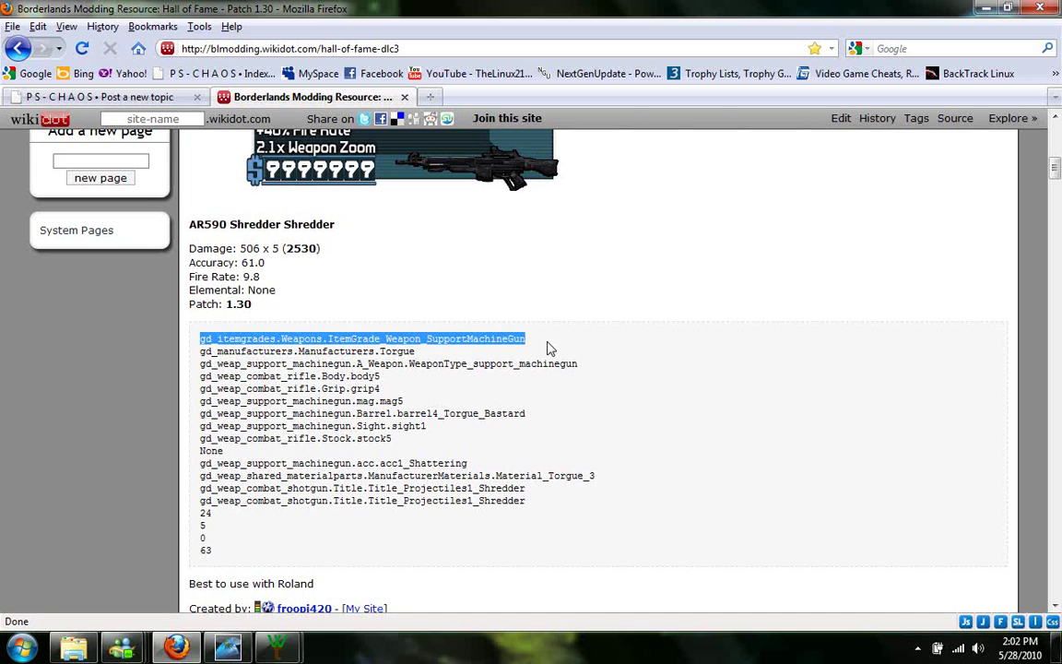
{"action": "right_click", "coordinate": [541, 355]}
{"action": "left_click", "coordinate": [552, 354]}
{"action": "mouse_move", "coordinate": [278, 648]}
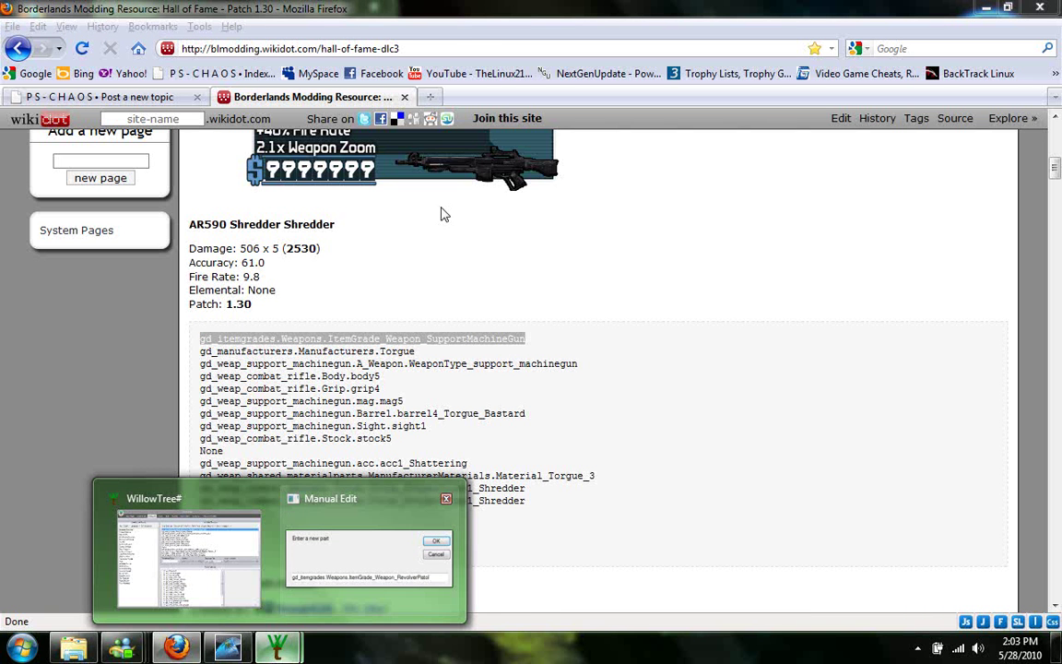
- Replace the RevolverPistol item grade with the pasted gd_itemgrades.Weapons.ItemGrade_Weapon_SupportMachineGun and confirm
{"action": "left_click", "coordinate": [985, 8]}
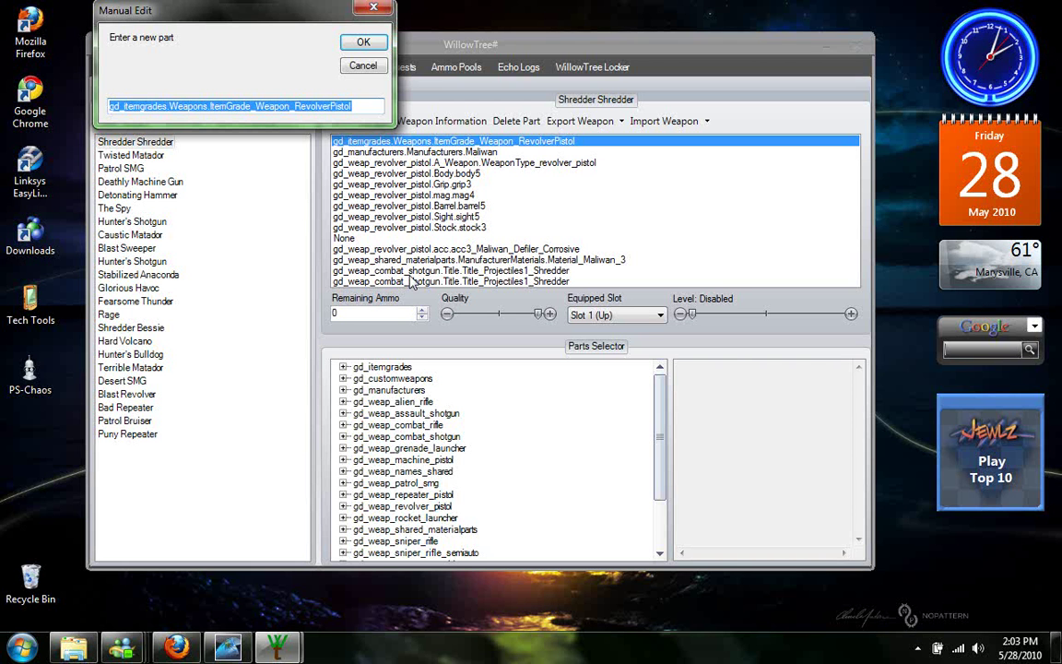
{"action": "key", "text": "BackSpace"}
{"action": "right_click", "coordinate": [295, 106]}
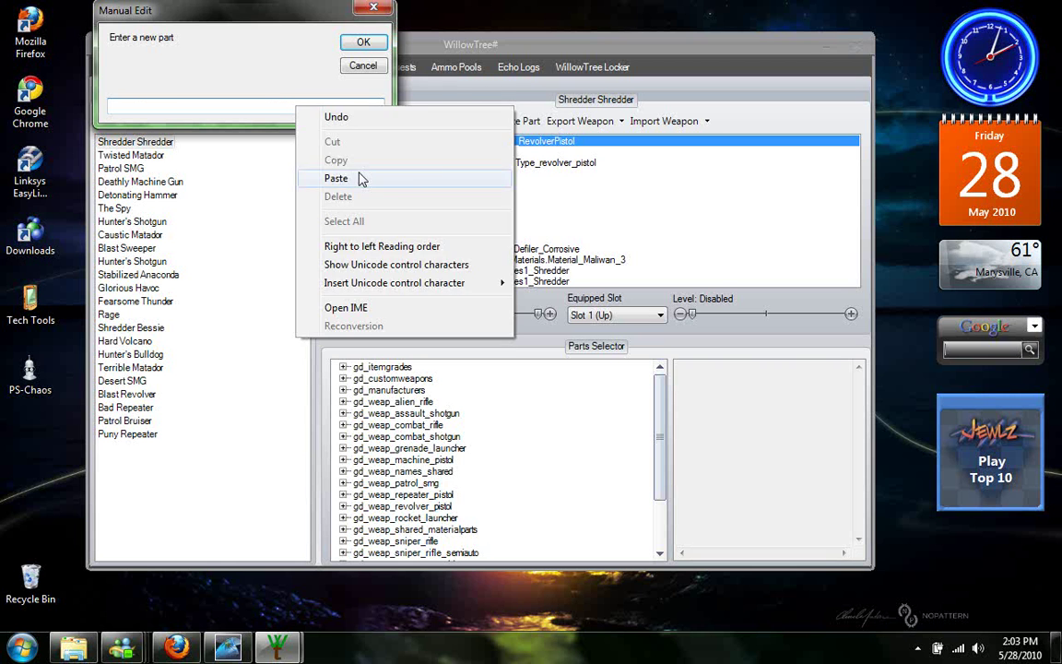
{"action": "left_click", "coordinate": [336, 178]}
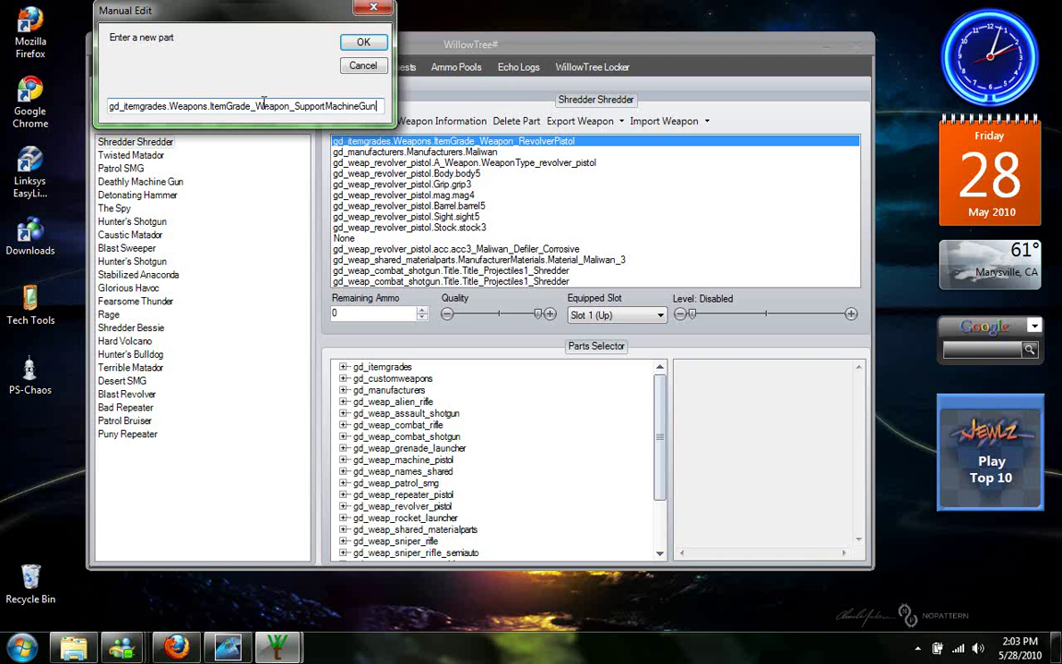
{"action": "left_click", "coordinate": [358, 42]}
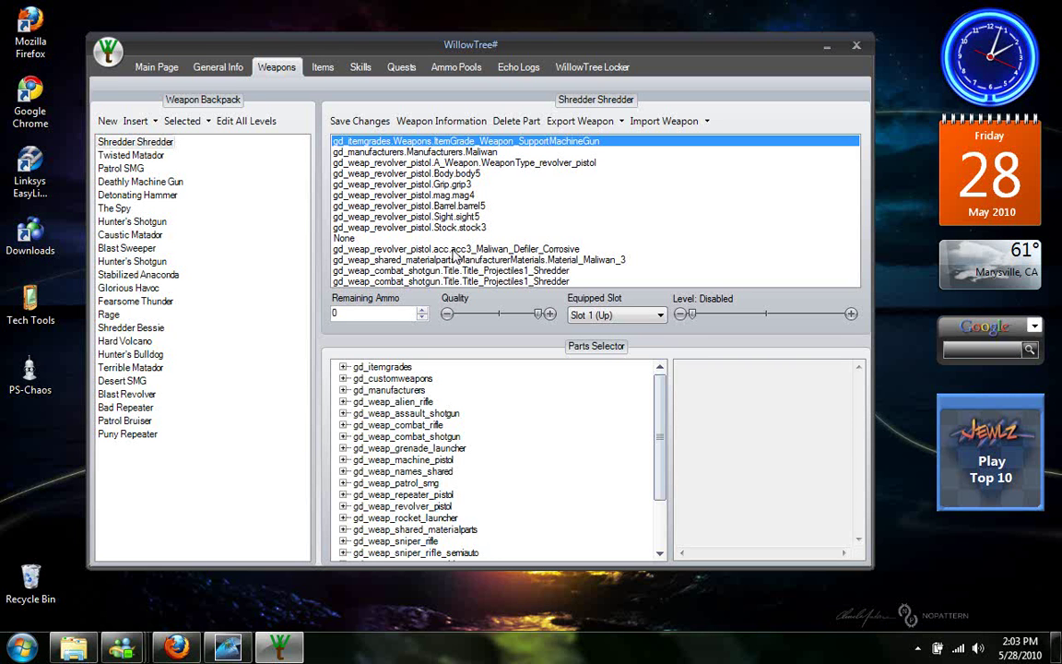
- Browse Items and Weapons, then show Shotgun Proficiency at level 7 with 16171 experience
{"action": "left_click", "coordinate": [322, 69]}
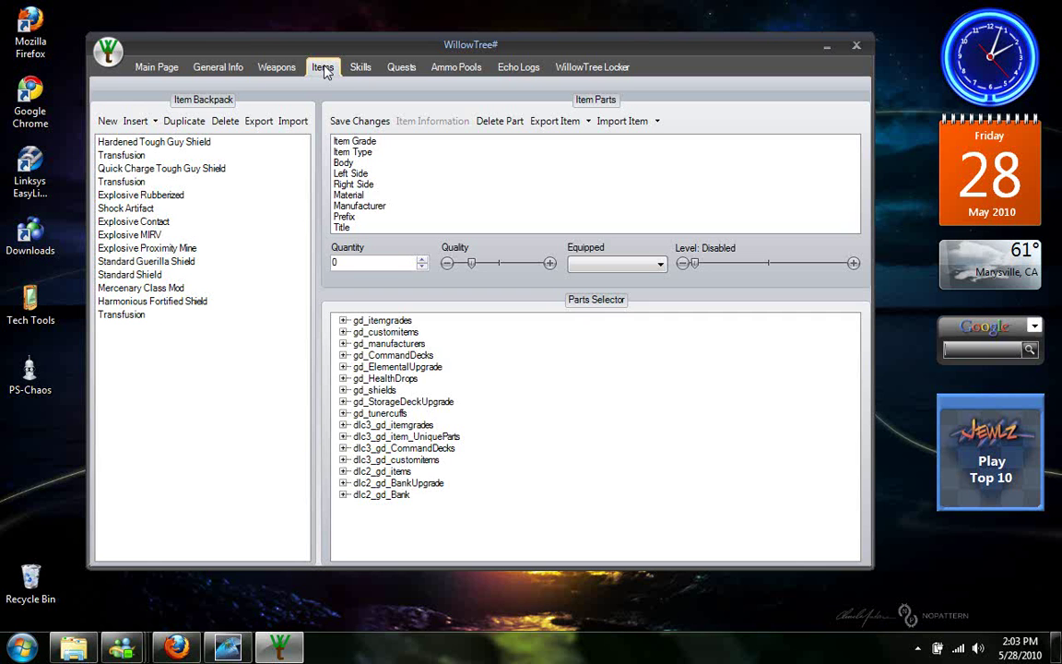
{"action": "left_click", "coordinate": [277, 68]}
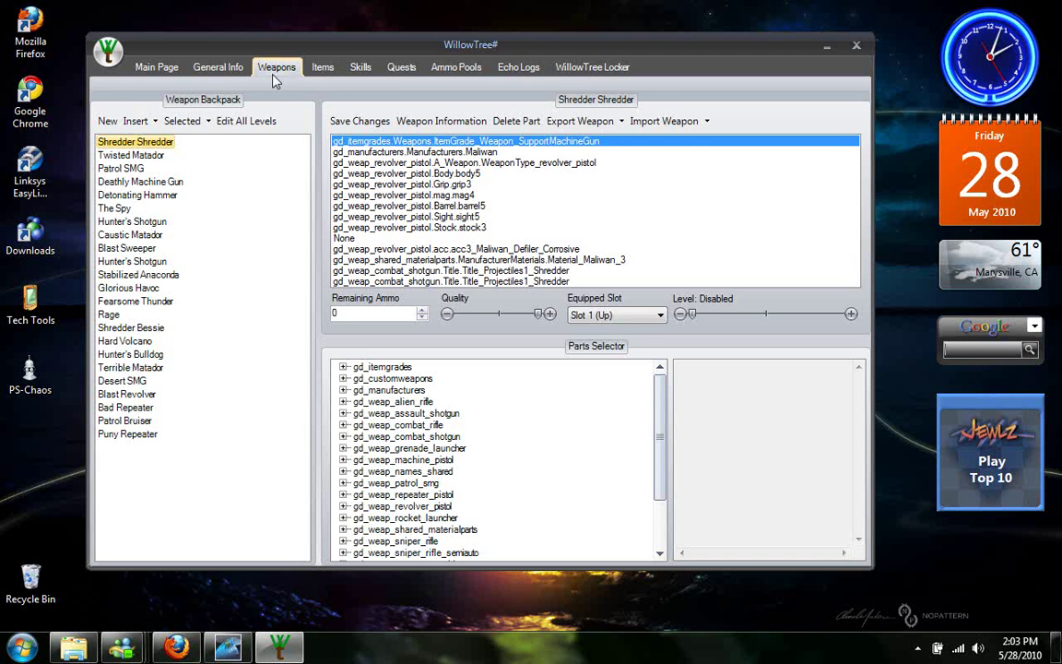
{"action": "left_click", "coordinate": [323, 67]}
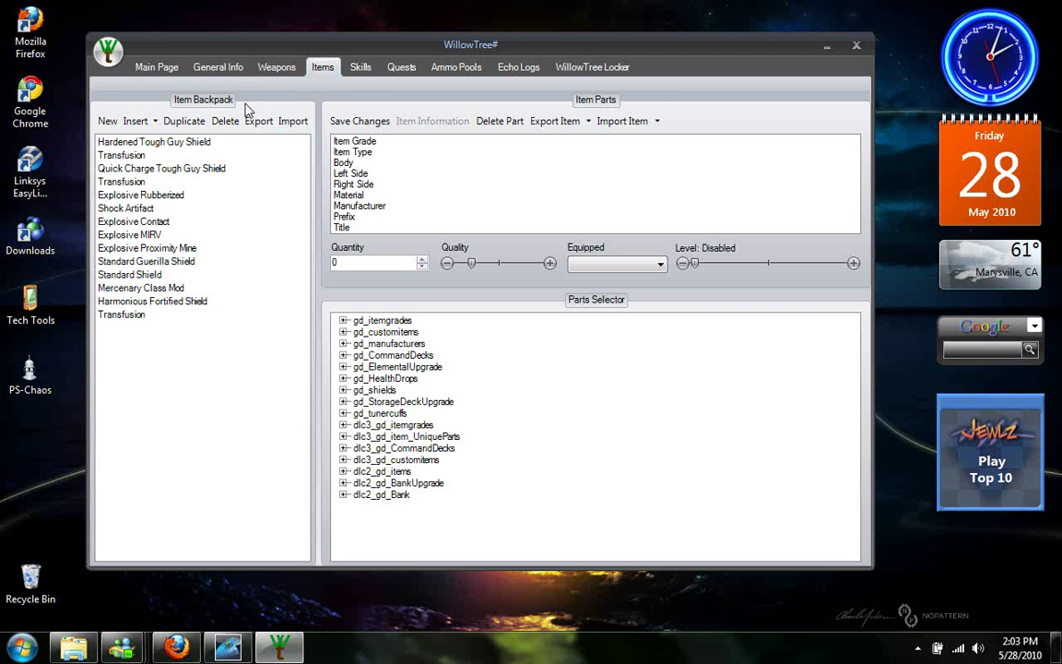
{"action": "left_click", "coordinate": [355, 70]}
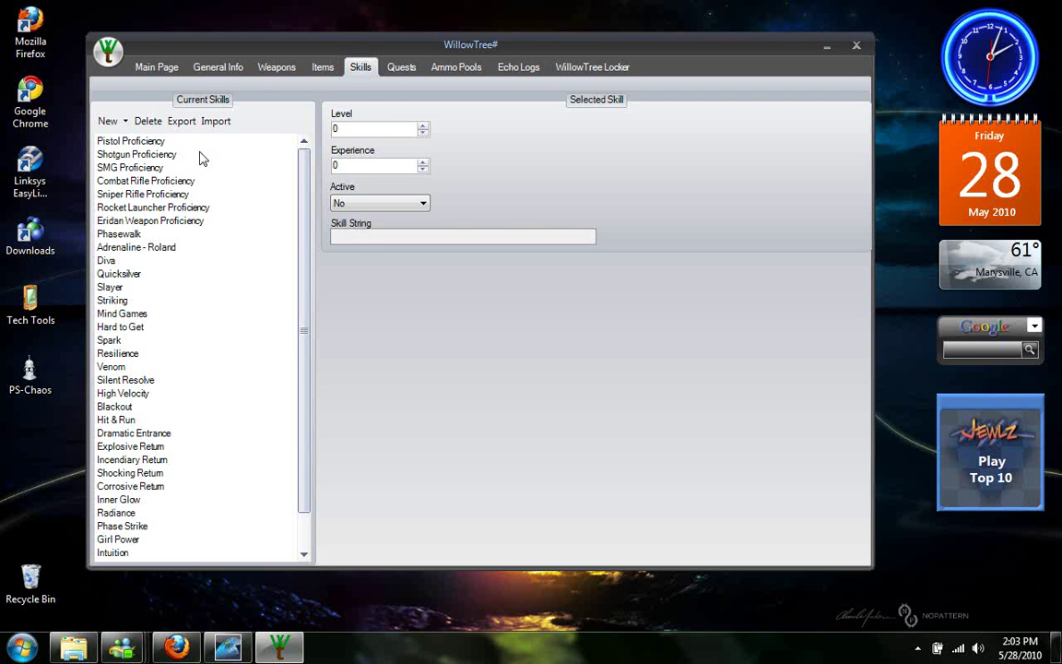
{"action": "left_click", "coordinate": [147, 154]}
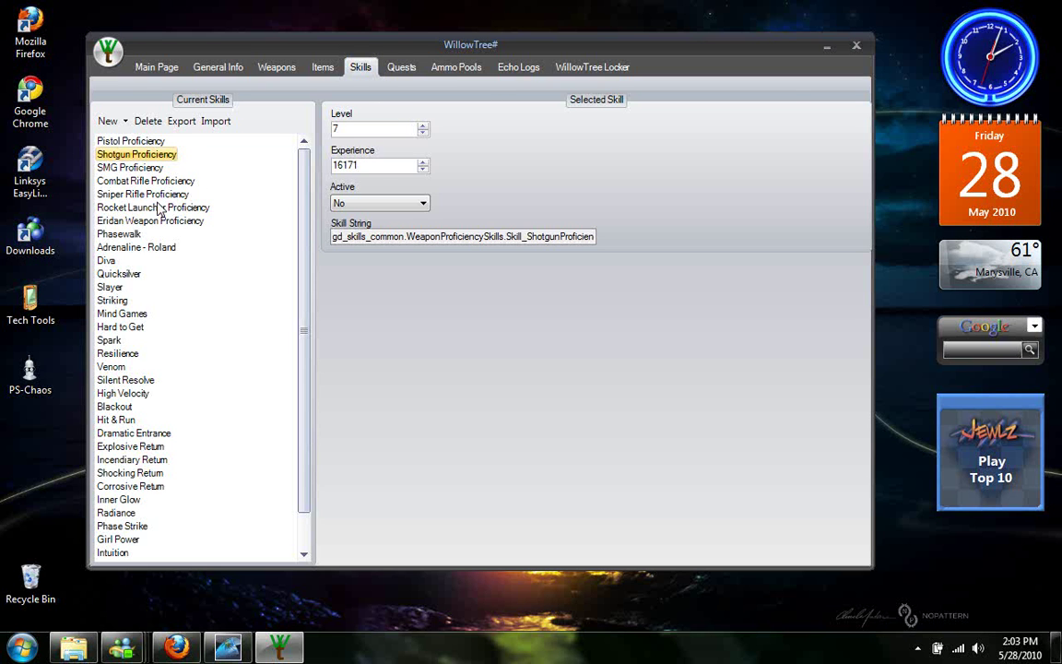
- In Playthrough 1 Quests, leave Fresh Off The Bus progress set to Finished
{"action": "left_click", "coordinate": [402, 71]}
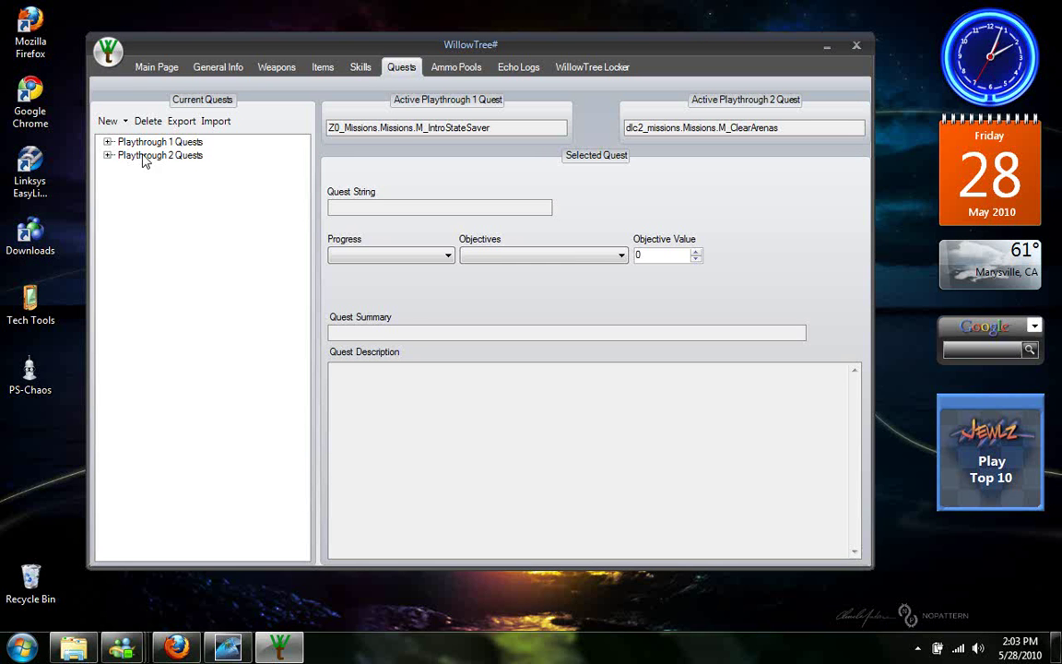
{"action": "left_click", "coordinate": [108, 143]}
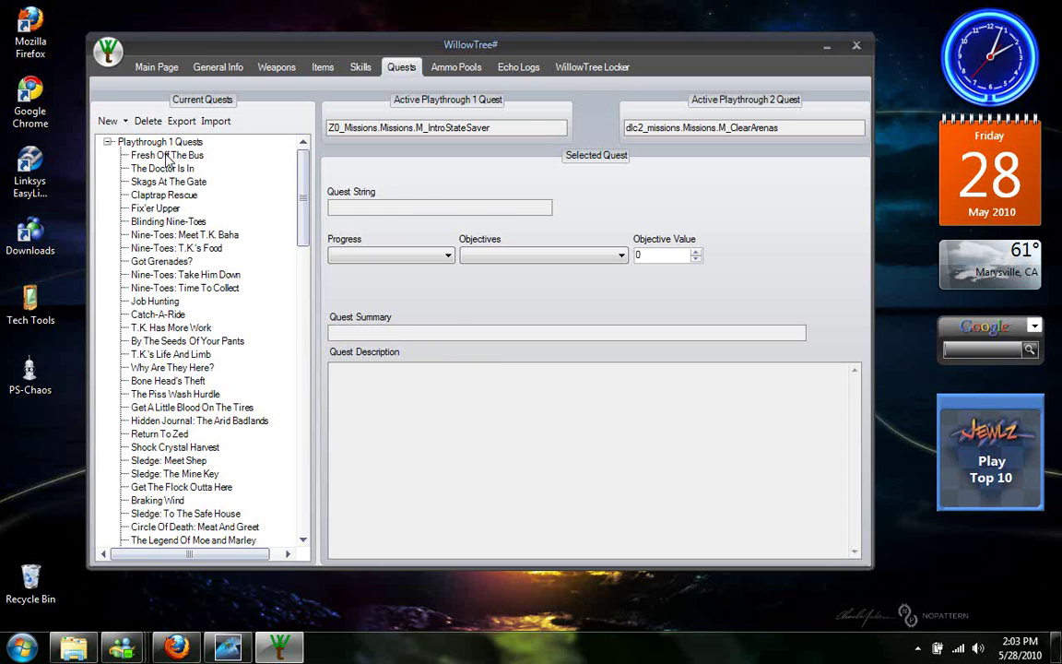
{"action": "left_click", "coordinate": [153, 155]}
{"action": "left_click", "coordinate": [389, 256]}
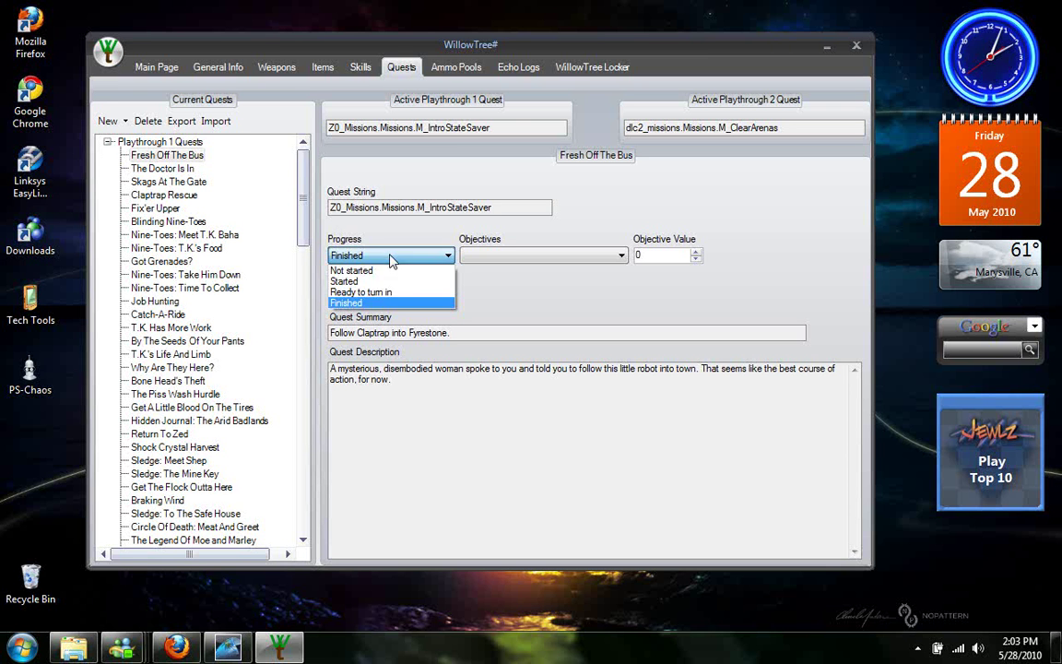
{"action": "left_click", "coordinate": [374, 304]}
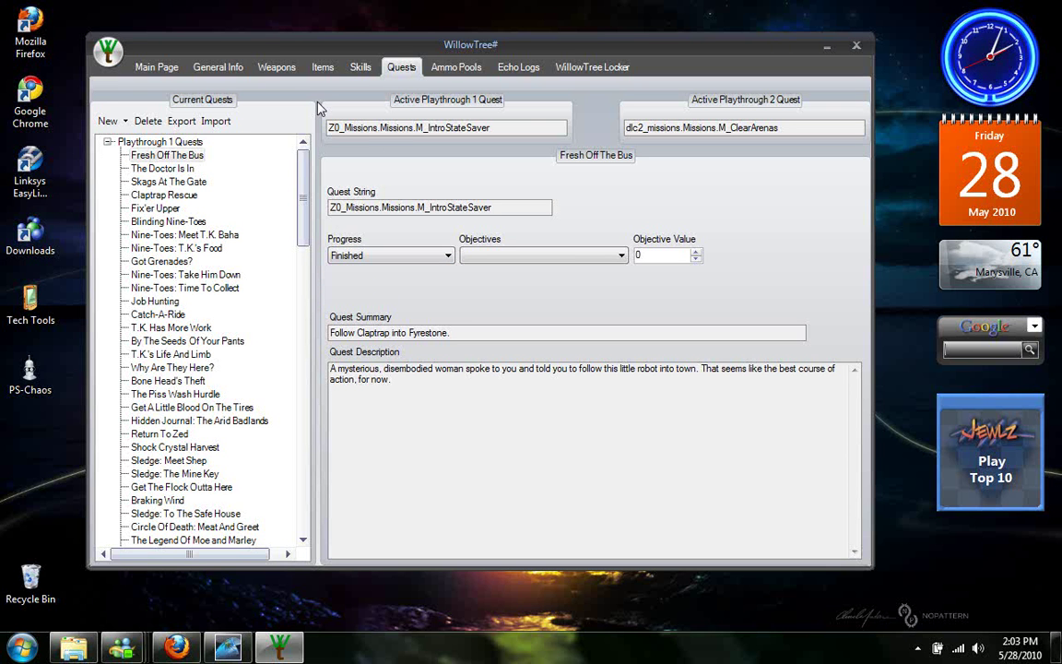
- Look through Ammo Pools, Echo Logs and the WillowTree Locker, then return to the Main Page
{"action": "left_click", "coordinate": [458, 73]}
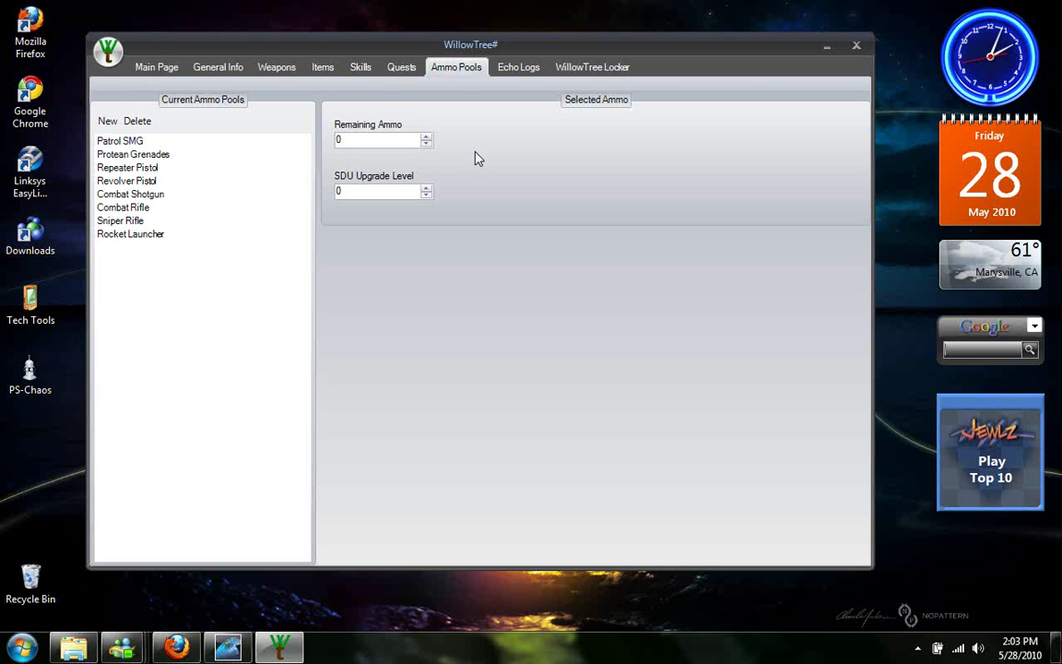
{"action": "left_click", "coordinate": [503, 74]}
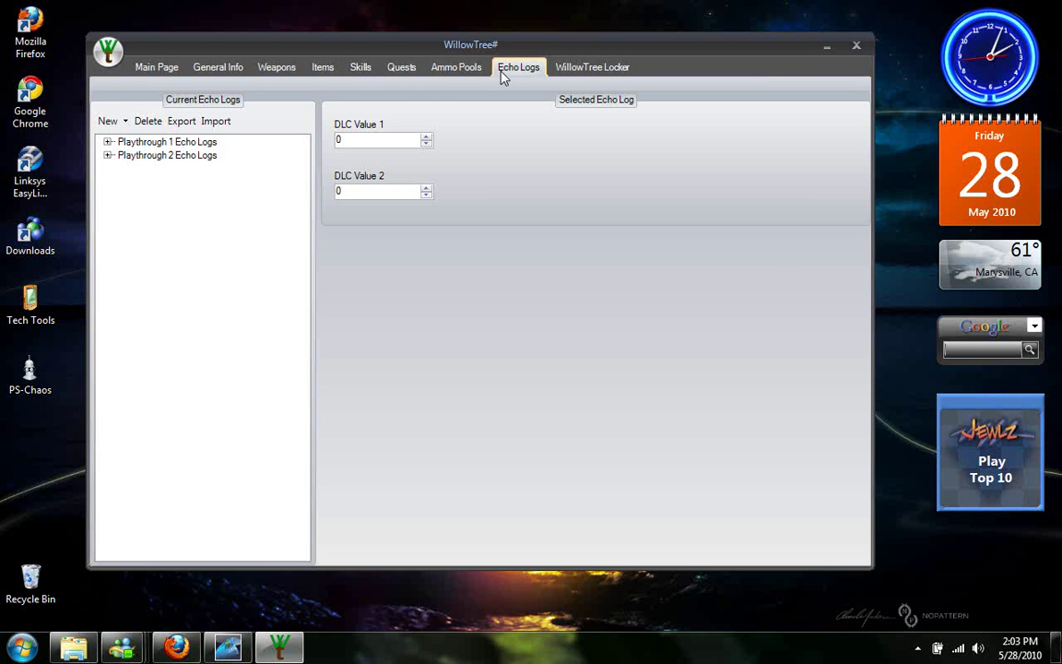
{"action": "left_click", "coordinate": [583, 72]}
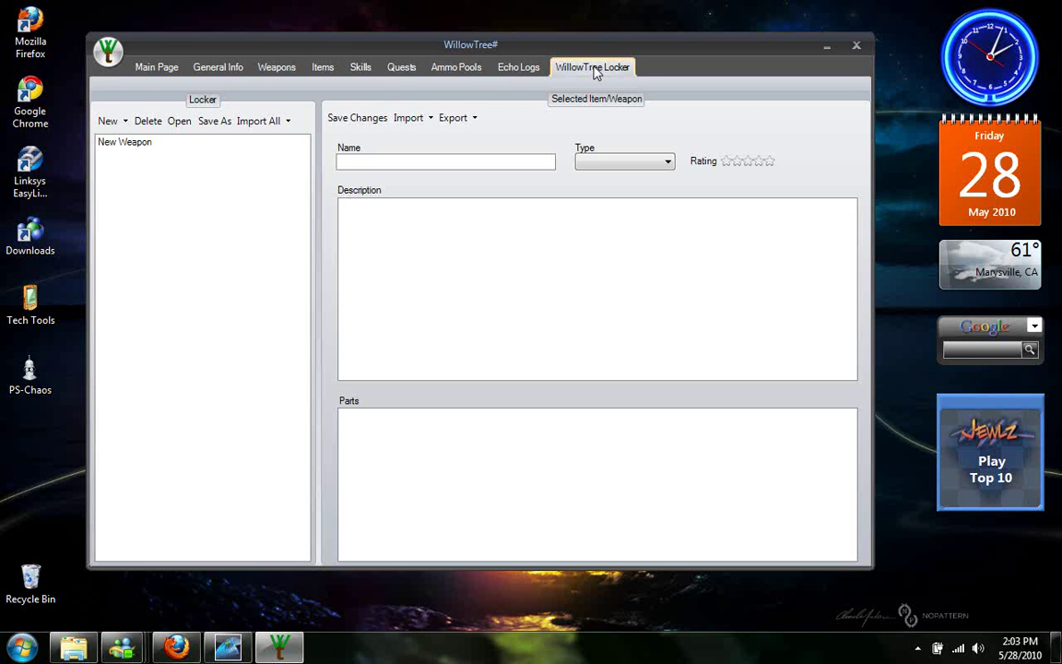
{"action": "left_click", "coordinate": [160, 72]}
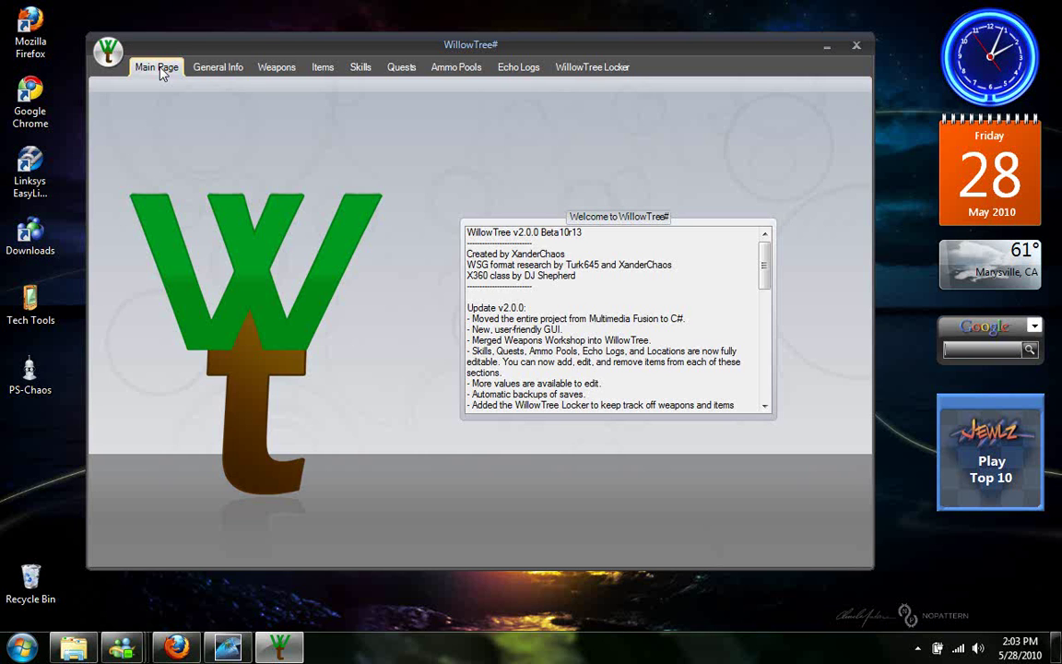
- Save the edited character to SAVE0001.SAV, acknowledge the confirmation, and close WillowTree#
{"action": "left_click", "coordinate": [216, 68]}
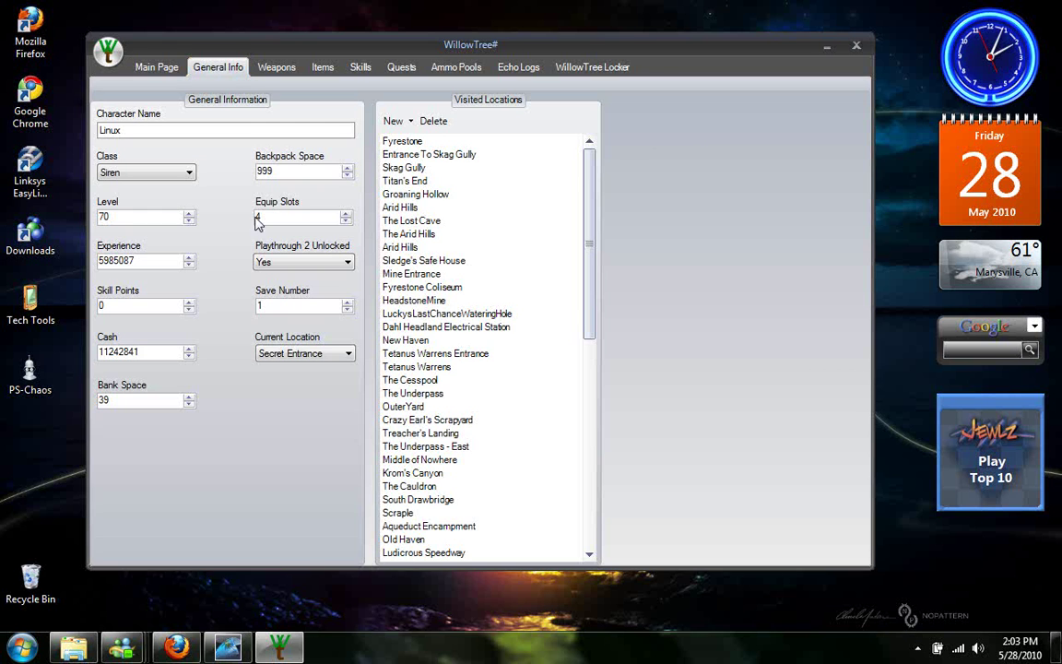
{"action": "left_click", "coordinate": [108, 51]}
{"action": "left_click", "coordinate": [142, 127]}
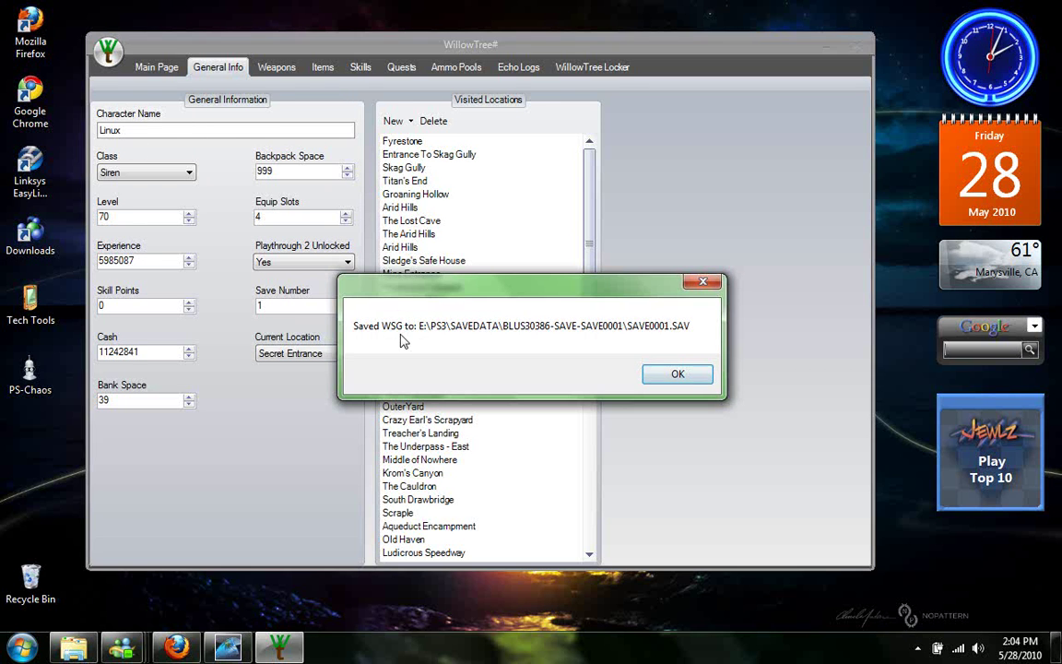
{"action": "left_click", "coordinate": [674, 376]}
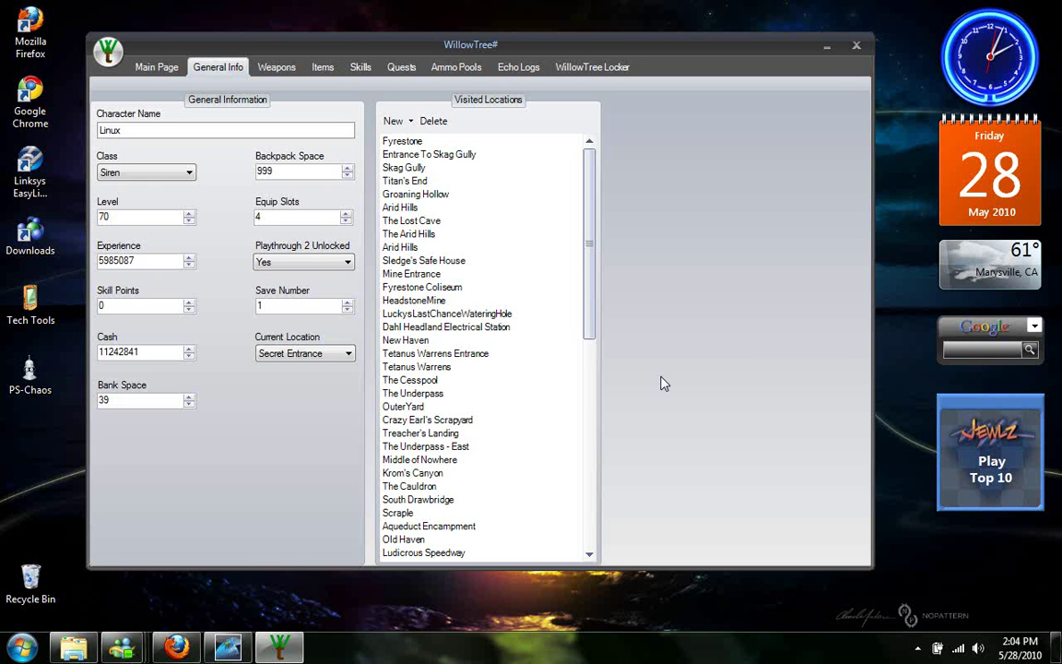
{"action": "left_click", "coordinate": [856, 48]}
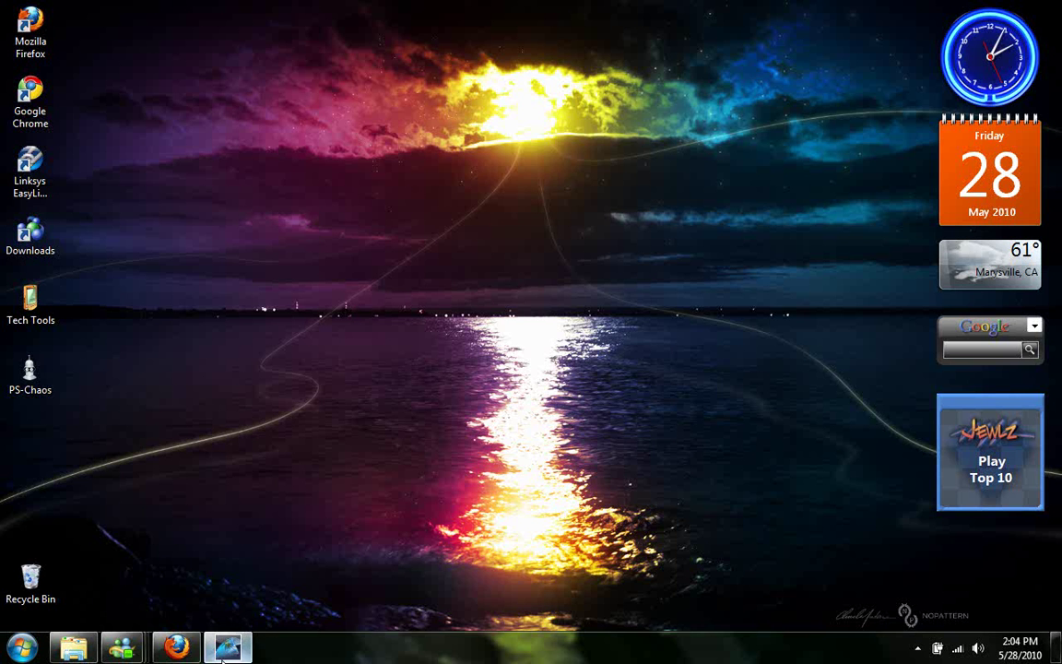
- Restore Firefox and switch to the Post a new topic draft tab
{"action": "left_click", "coordinate": [158, 650]}
{"action": "left_click", "coordinate": [139, 97]}
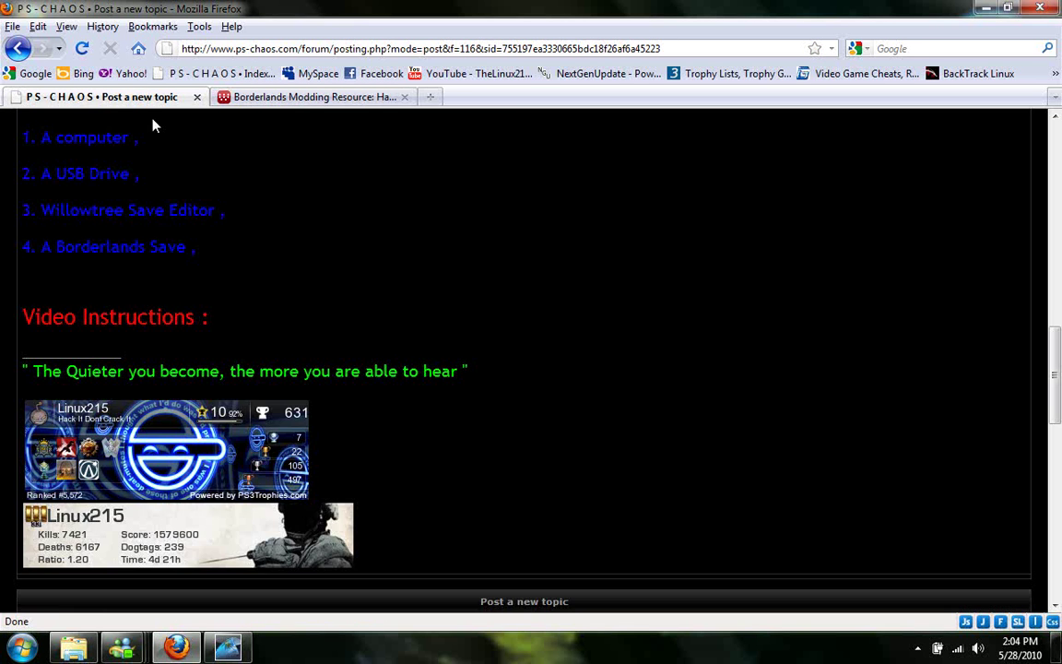
{"action": "scroll", "coordinate": [242, 279], "scroll_direction": "up", "scroll_amount": 15}
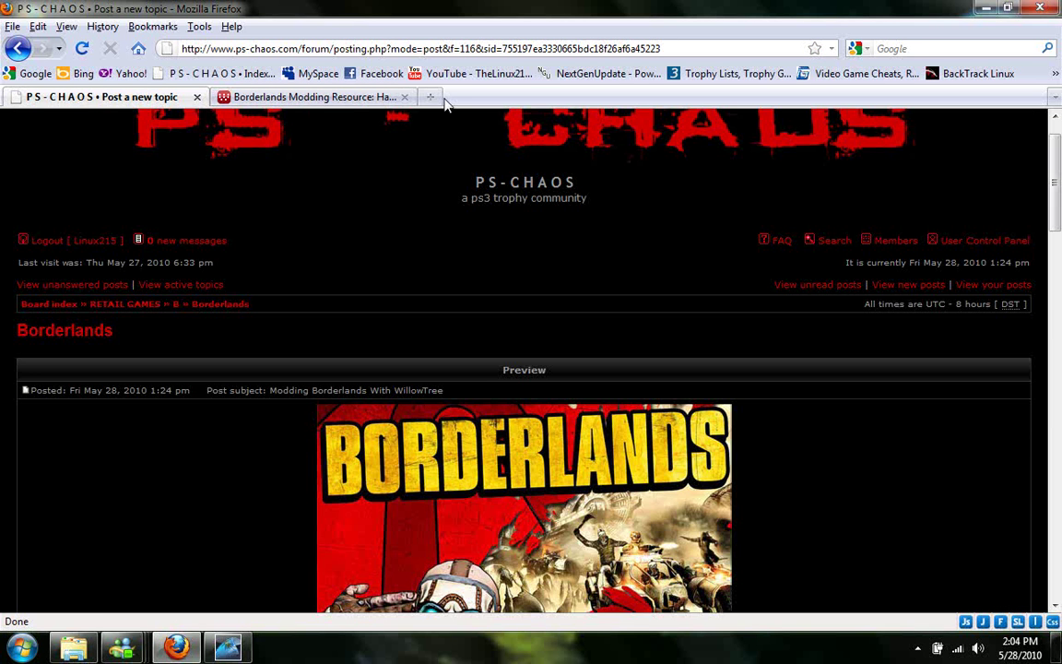
- Load the PS-CHAOS forum index in a new tab, then minimize Firefox to the desktop
{"action": "left_click", "coordinate": [435, 100]}
{"action": "left_click", "coordinate": [235, 75]}
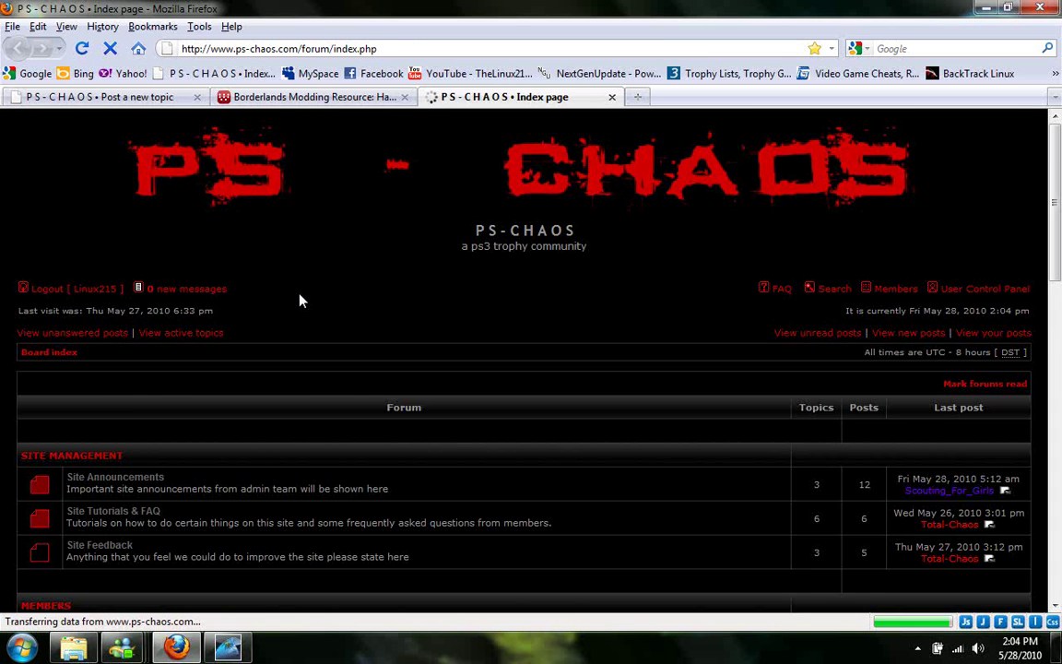
{"action": "scroll", "coordinate": [300, 300], "scroll_direction": "down", "scroll_amount": 10}
{"action": "scroll", "coordinate": [300, 300], "scroll_direction": "down", "scroll_amount": 12}
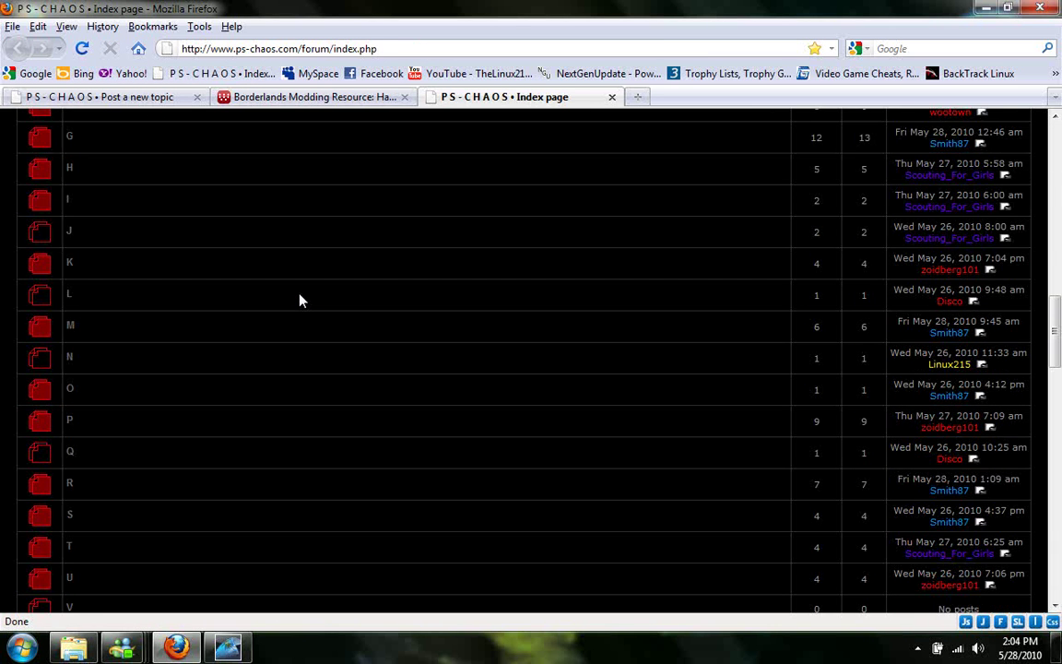
{"action": "scroll", "coordinate": [300, 301], "scroll_direction": "up", "scroll_amount": 12}
{"action": "scroll", "coordinate": [300, 293], "scroll_direction": "up", "scroll_amount": 8}
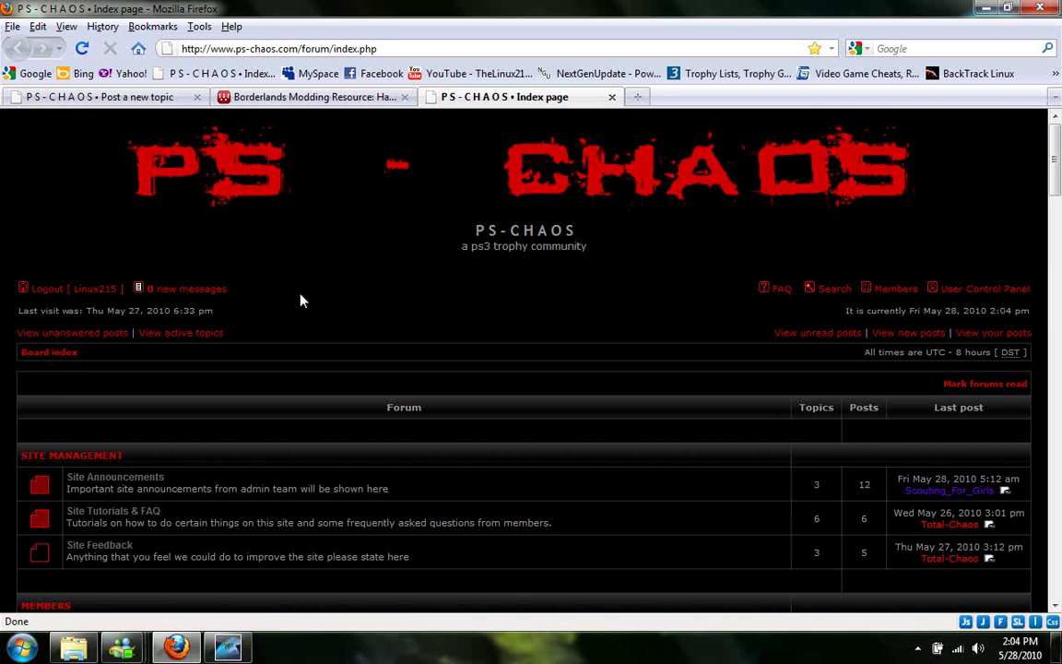
{"action": "left_click", "coordinate": [985, 8]}
{"action": "left_click", "coordinate": [247, 651]}
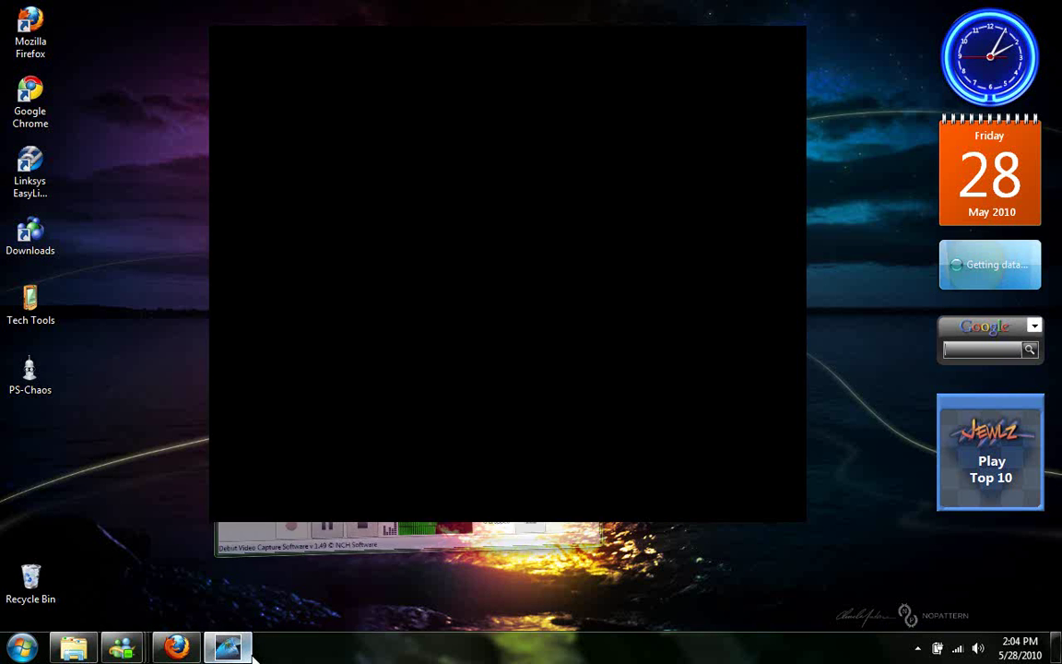